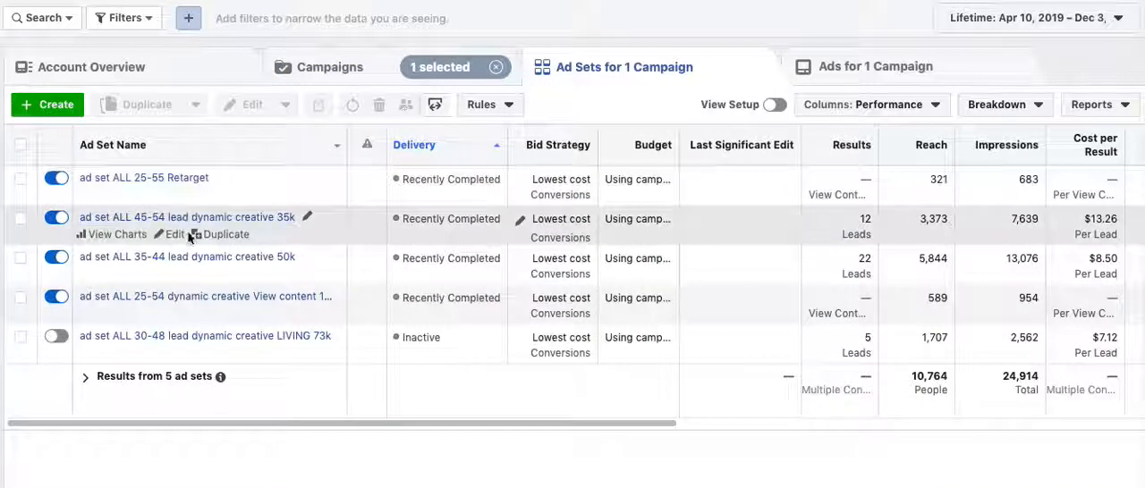
Open the ad set "ad set ALL 45-54 lead dynamic creative 35k" for editing and examine its conversion settings
{"action": "left_click", "coordinate": [189, 234]}
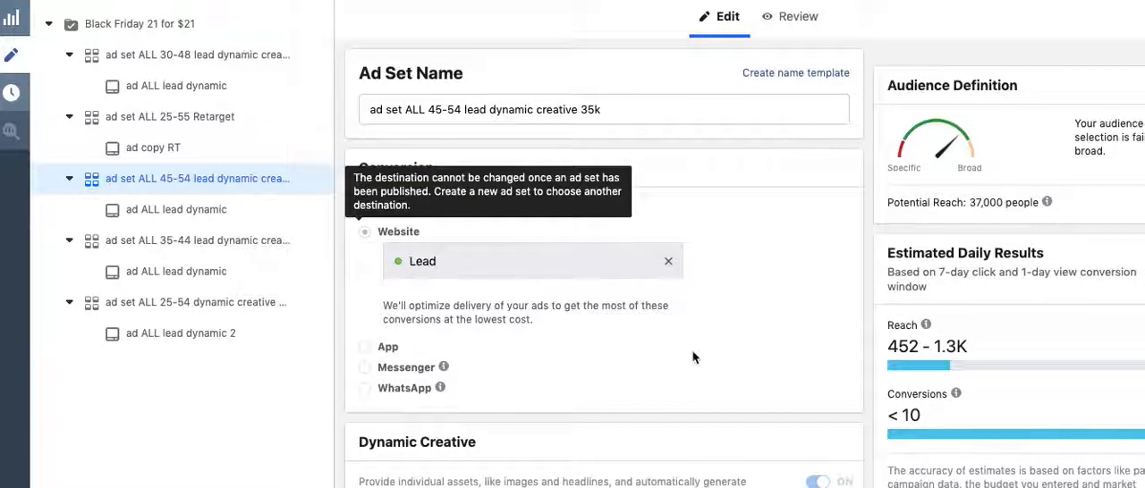
{"action": "scroll", "coordinate": [715, 347], "scroll_direction": "down", "scroll_amount": 1}
{"action": "scroll", "coordinate": [715, 347], "scroll_direction": "down", "scroll_amount": 8}
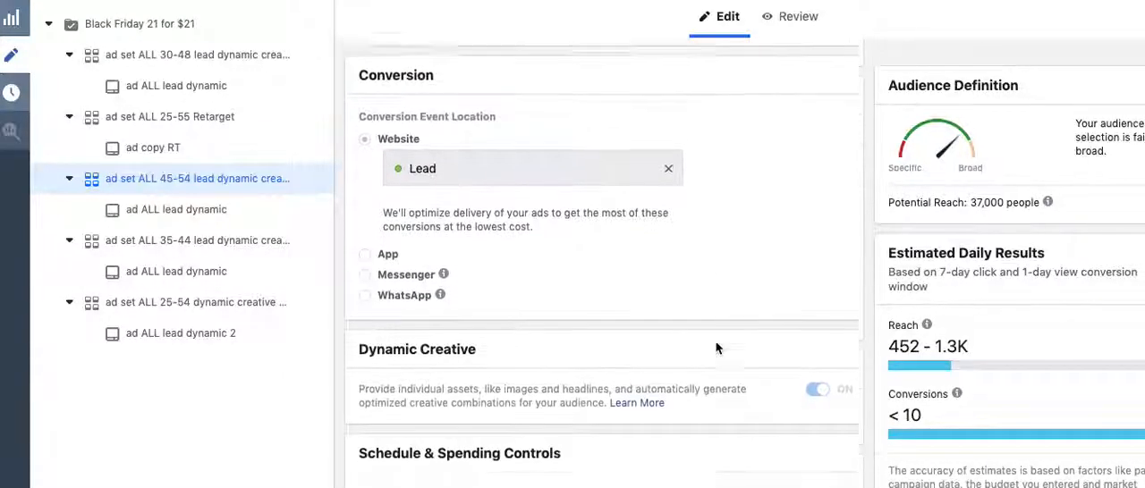
{"action": "scroll", "coordinate": [718, 349], "scroll_direction": "down", "scroll_amount": 3}
{"action": "scroll", "coordinate": [718, 348], "scroll_direction": "up", "scroll_amount": 9}
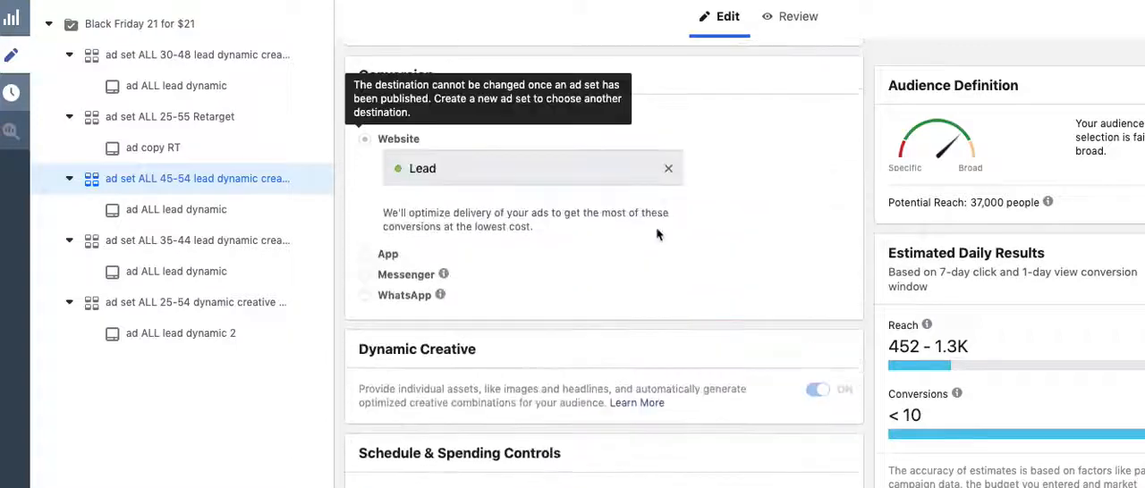
Clear the website conversion event, review the available pixel events, and reselect Lead
{"action": "double_click", "coordinate": [607, 167]}
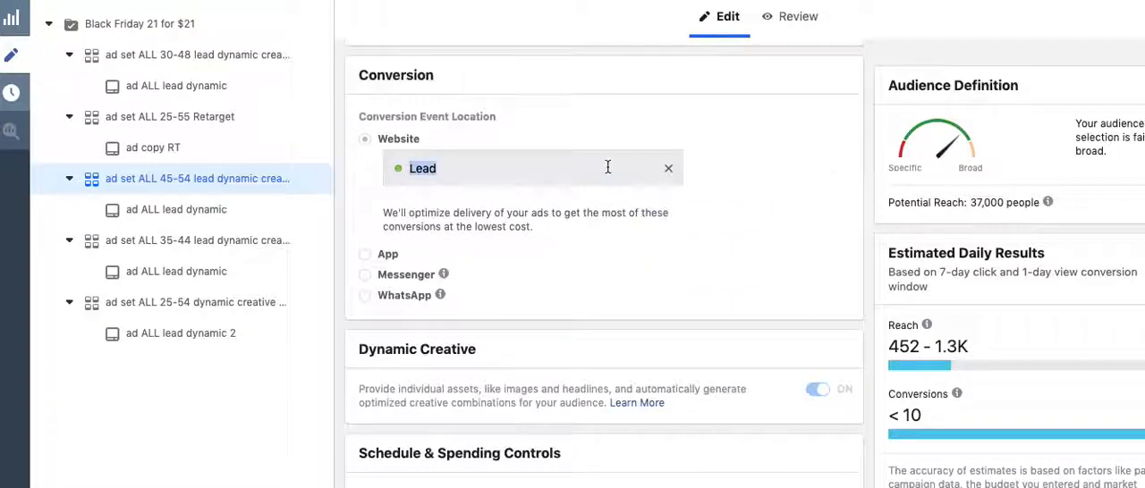
{"action": "left_click", "coordinate": [668, 168]}
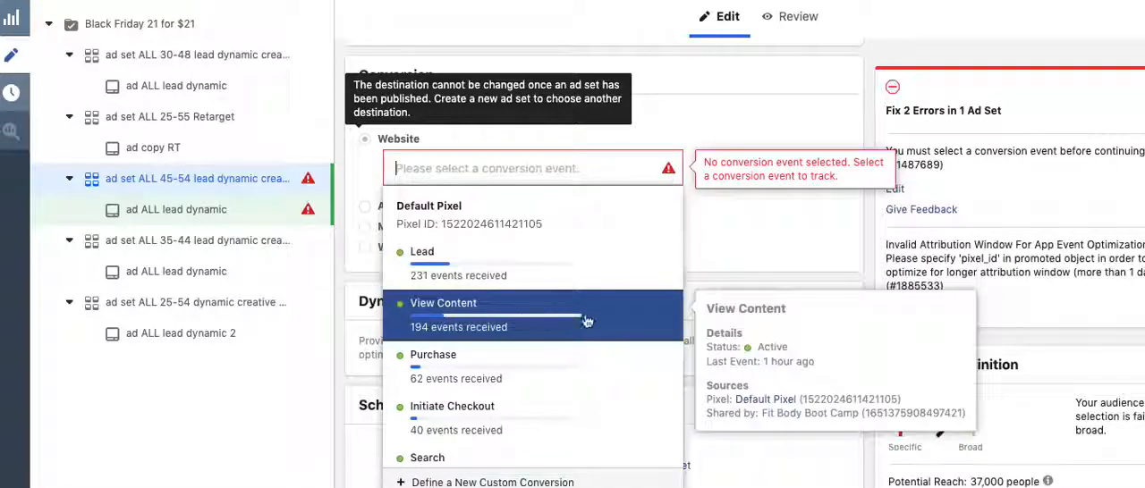
{"action": "scroll", "coordinate": [557, 314], "scroll_direction": "down", "scroll_amount": 1}
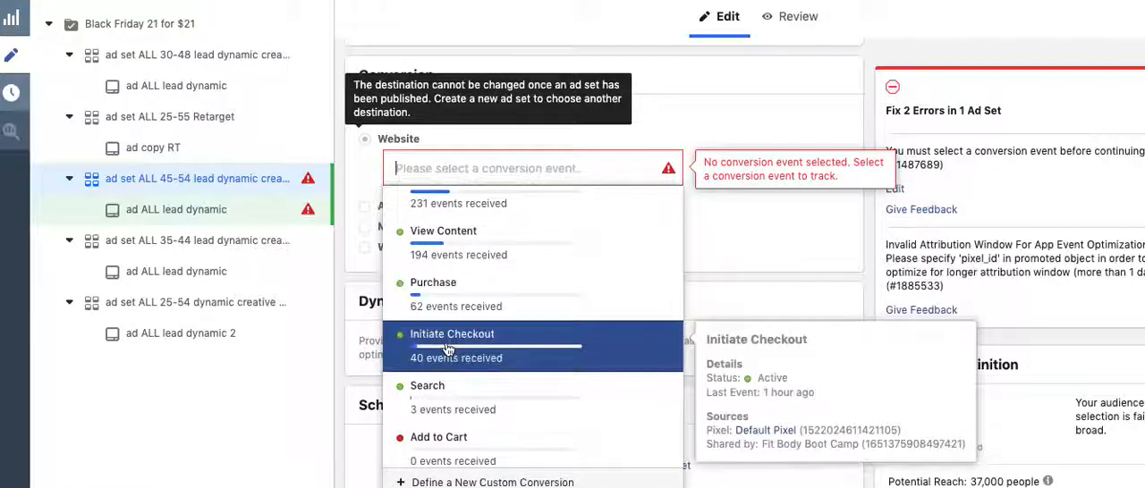
{"action": "left_click", "coordinate": [793, 278]}
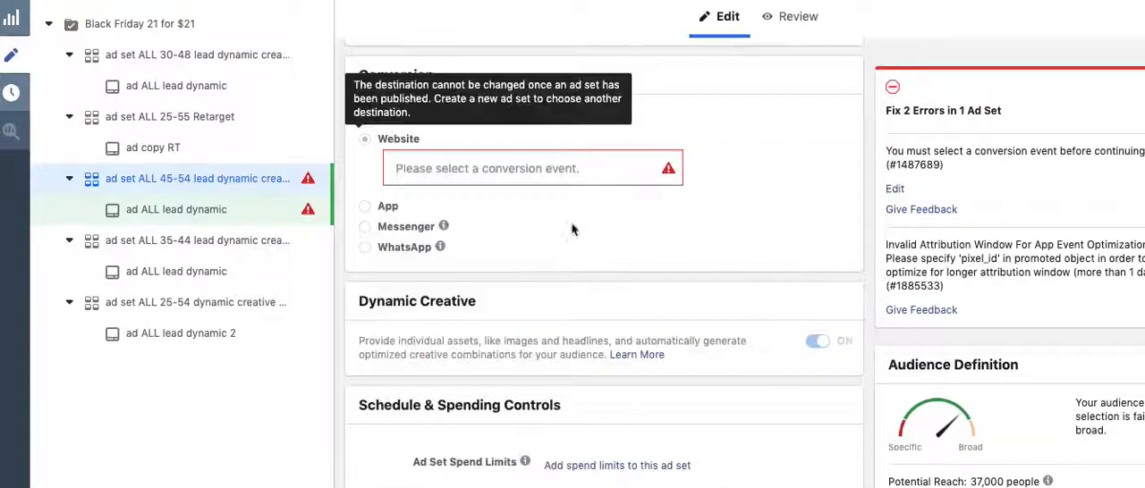
{"action": "left_click", "coordinate": [554, 172]}
{"action": "left_click", "coordinate": [483, 251]}
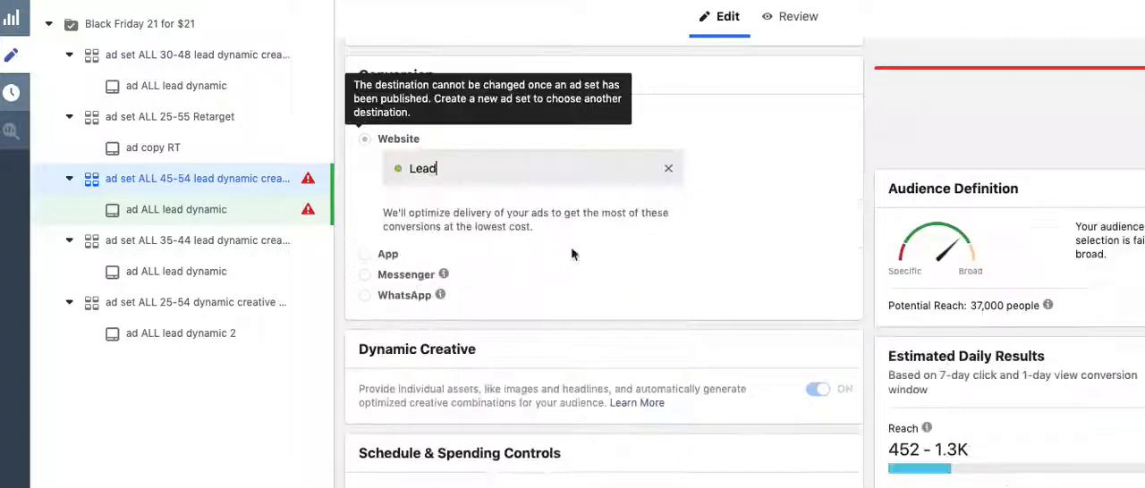
Review the ad set's schedule and audience settings, including location radius, age, gender, estimated daily results and detailed targeting
{"action": "scroll", "coordinate": [587, 268], "scroll_direction": "down", "scroll_amount": 5}
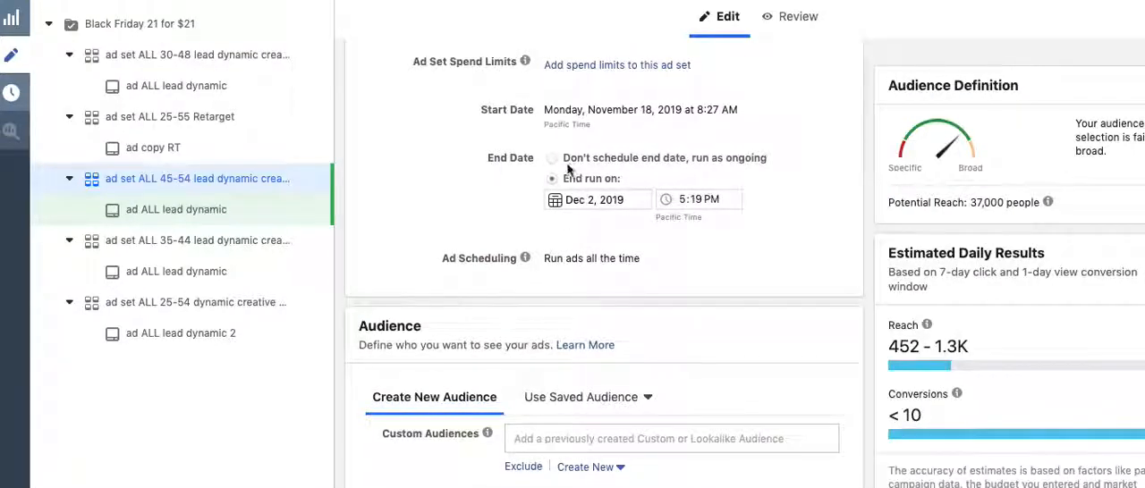
{"action": "scroll", "coordinate": [394, 185], "scroll_direction": "down", "scroll_amount": 1}
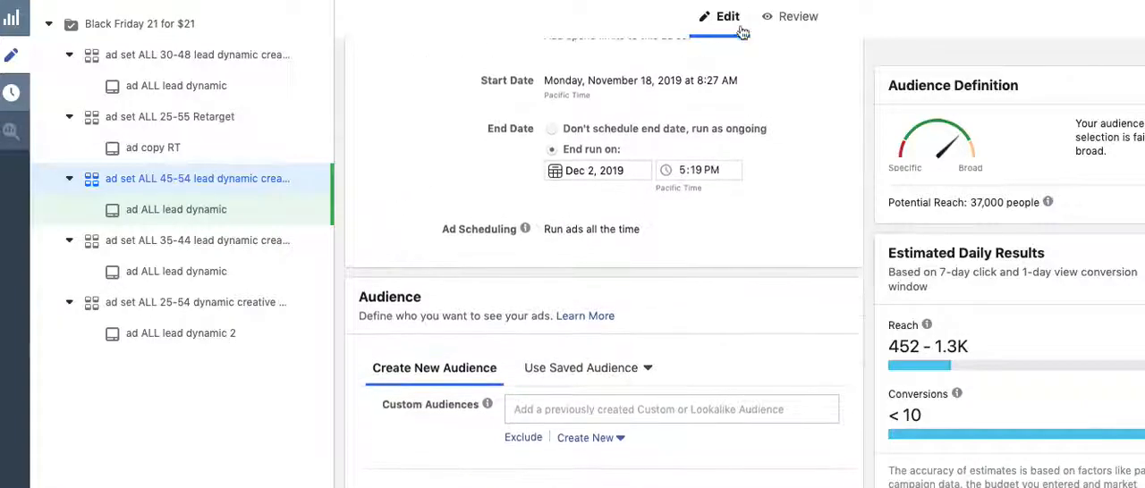
{"action": "scroll", "coordinate": [393, 185], "scroll_direction": "up", "scroll_amount": 1}
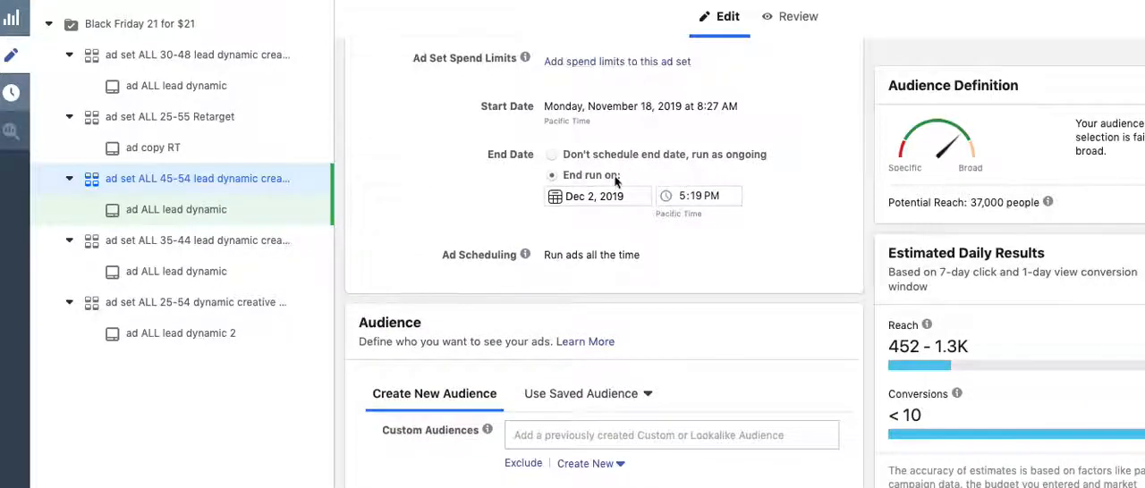
{"action": "scroll", "coordinate": [516, 204], "scroll_direction": "down", "scroll_amount": 3}
{"action": "scroll", "coordinate": [516, 204], "scroll_direction": "down", "scroll_amount": 2}
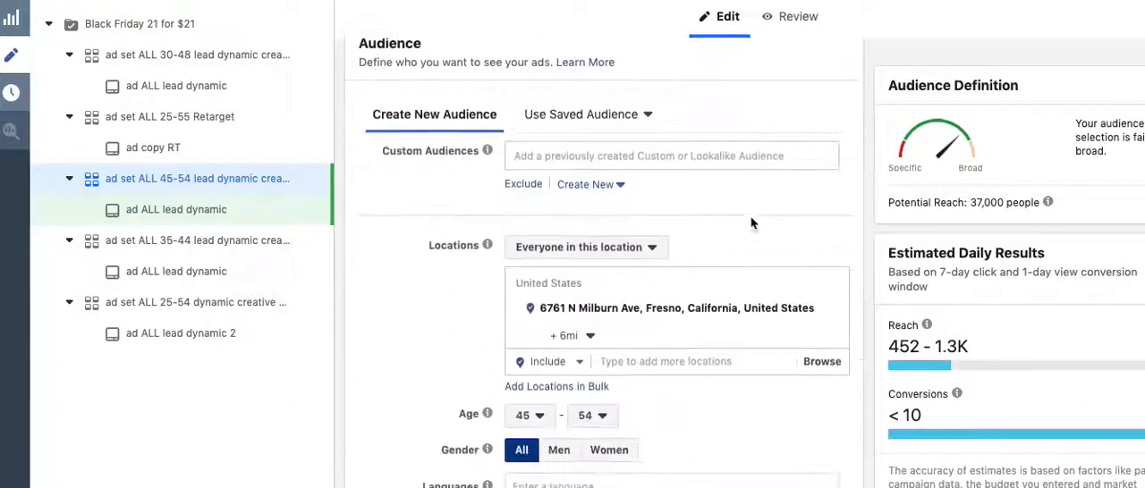
{"action": "scroll", "coordinate": [716, 190], "scroll_direction": "down", "scroll_amount": 2}
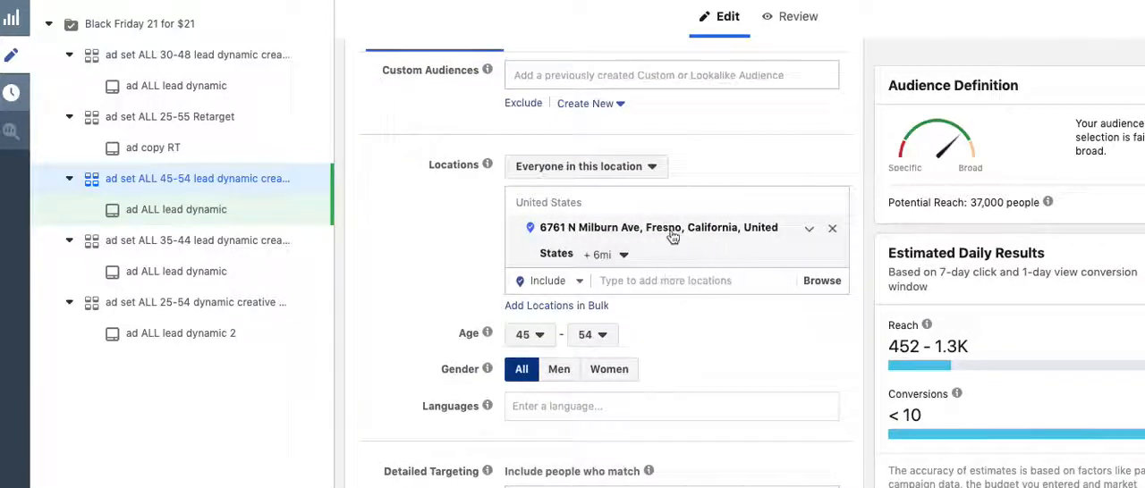
{"action": "scroll", "coordinate": [672, 236], "scroll_direction": "up", "scroll_amount": 1}
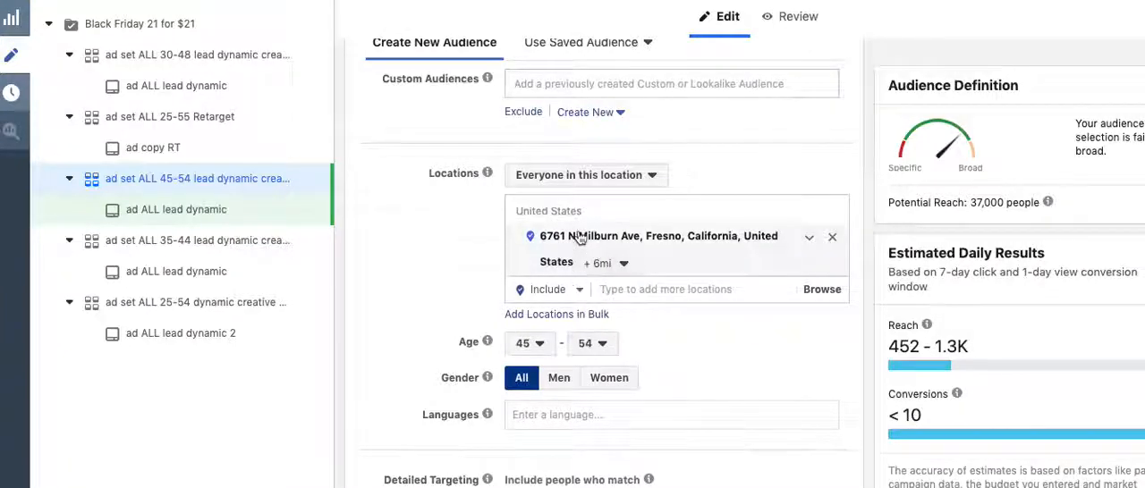
{"action": "mouse_move", "coordinate": [474, 342]}
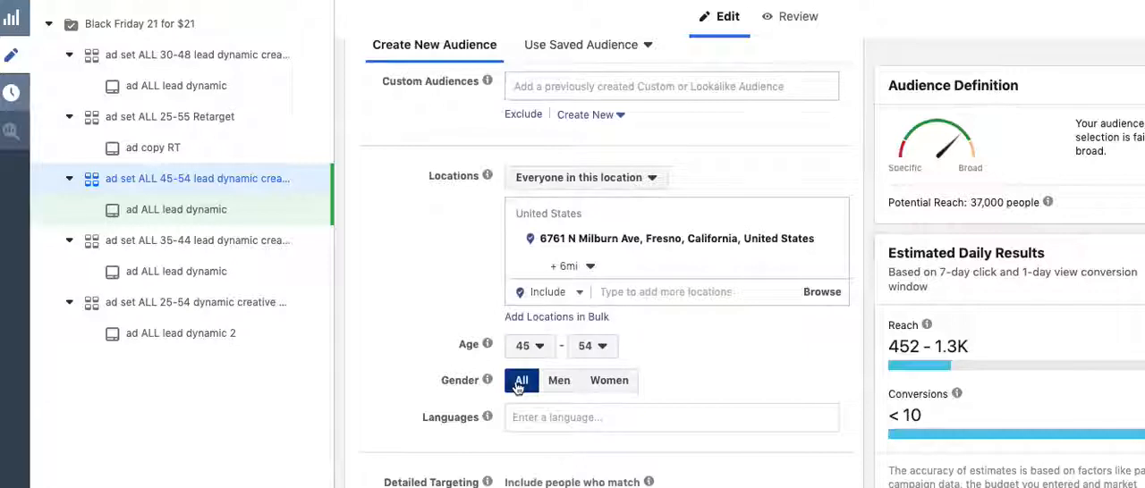
{"action": "mouse_move", "coordinate": [926, 325]}
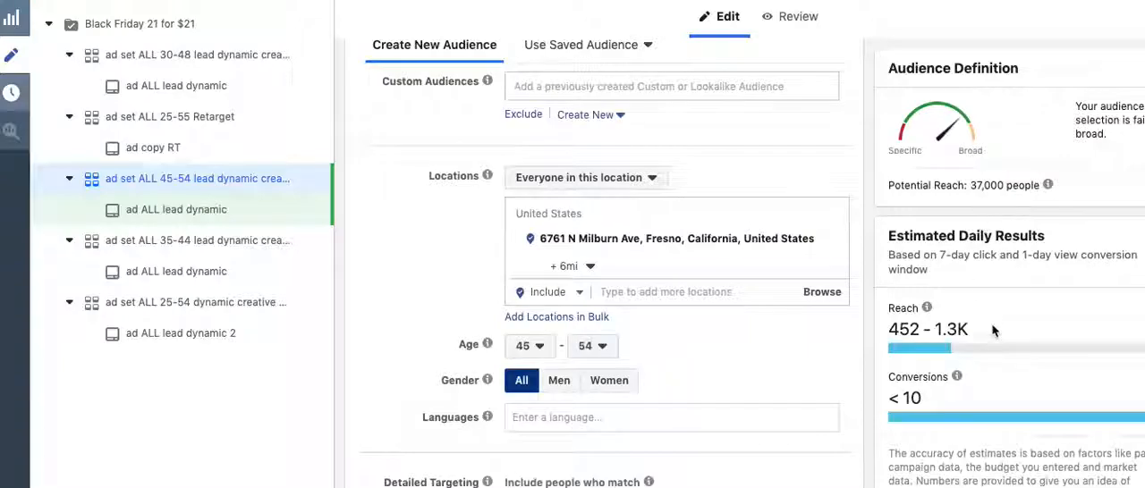
{"action": "scroll", "coordinate": [1035, 323], "scroll_direction": "down", "scroll_amount": 1}
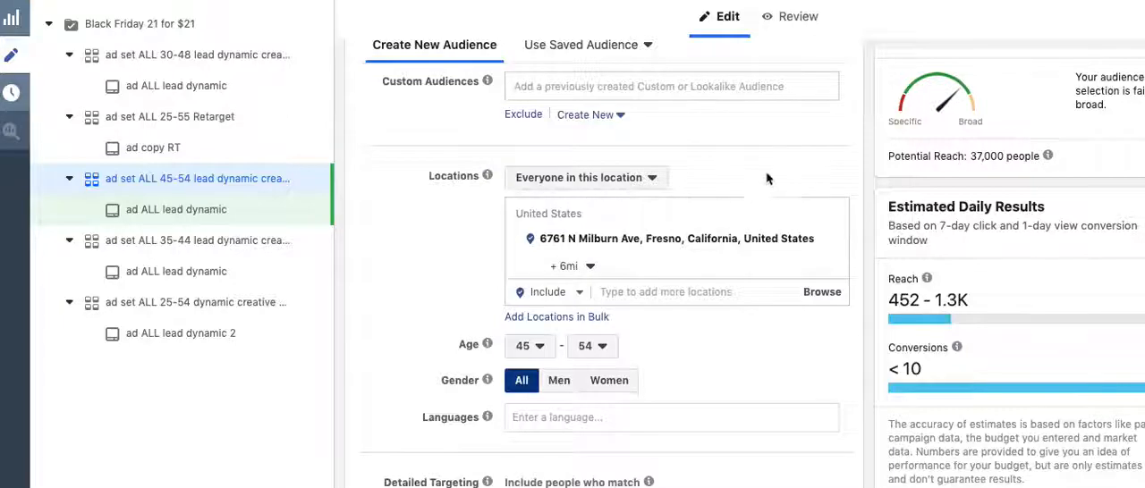
{"action": "scroll", "coordinate": [781, 157], "scroll_direction": "down", "scroll_amount": 3}
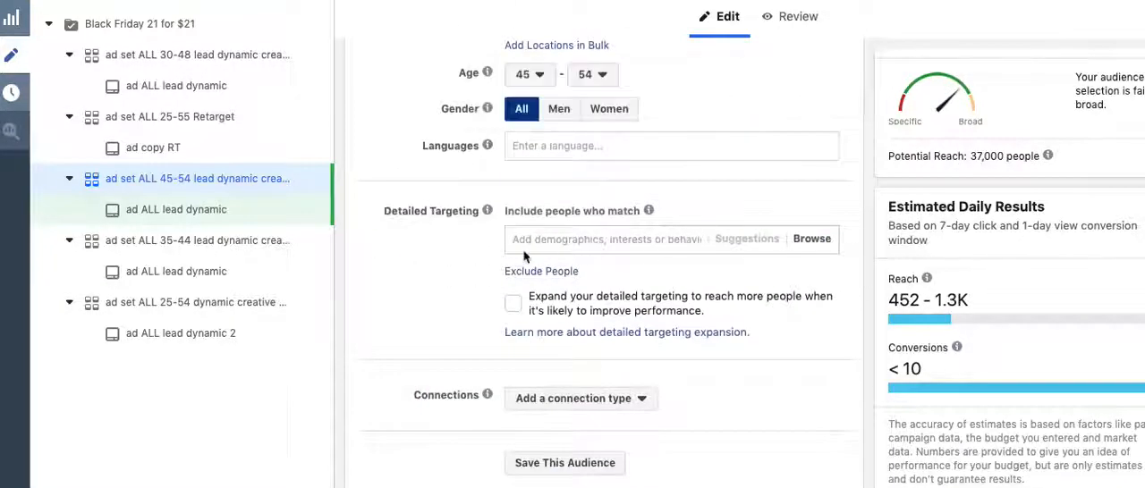
Examine the ad set's placement settings, covering platforms, feeds, stories, in-stream, in-article, and apps and sites
{"action": "scroll", "coordinate": [465, 246], "scroll_direction": "down", "scroll_amount": 2}
{"action": "scroll", "coordinate": [465, 245], "scroll_direction": "down", "scroll_amount": 5}
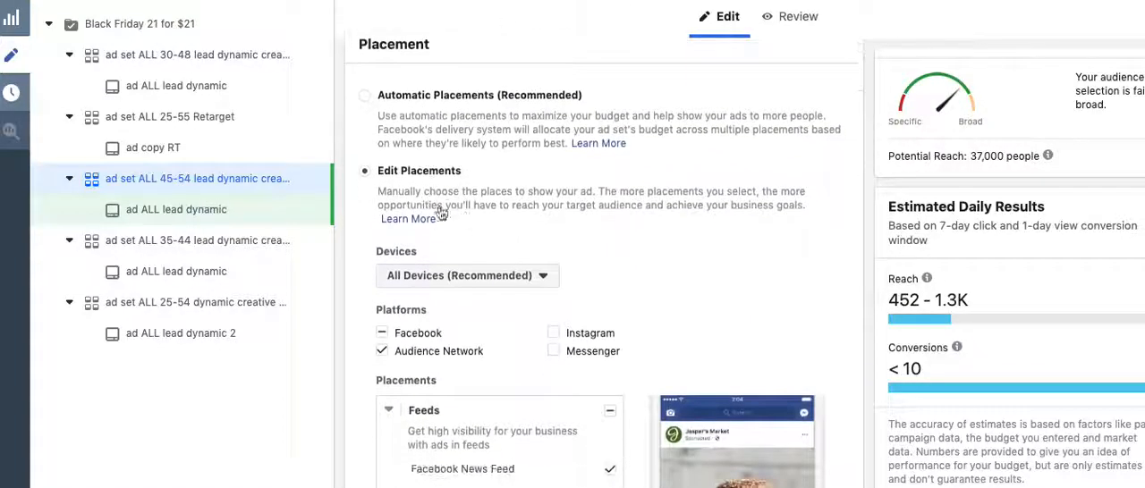
{"action": "scroll", "coordinate": [488, 215], "scroll_direction": "down", "scroll_amount": 1}
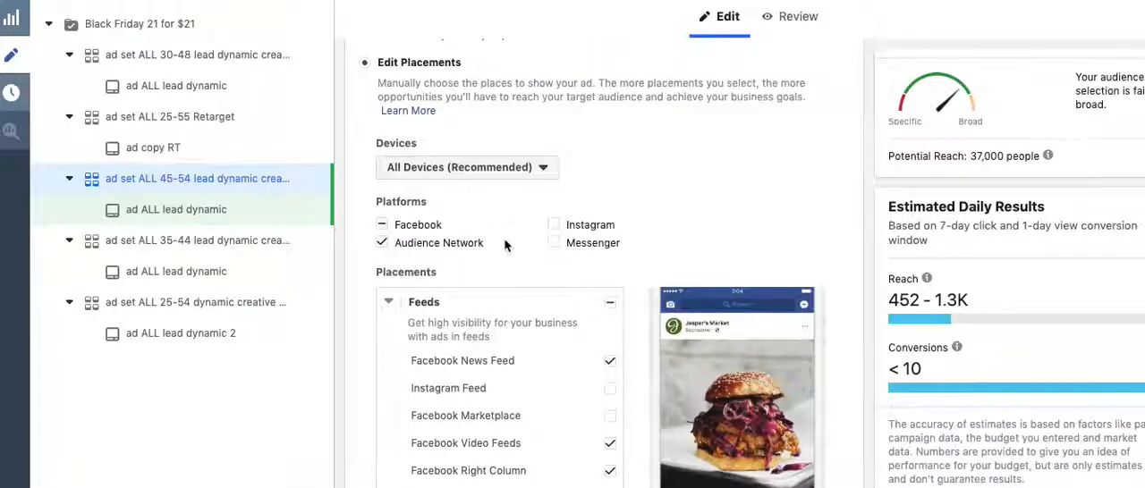
{"action": "scroll", "coordinate": [511, 242], "scroll_direction": "down", "scroll_amount": 4}
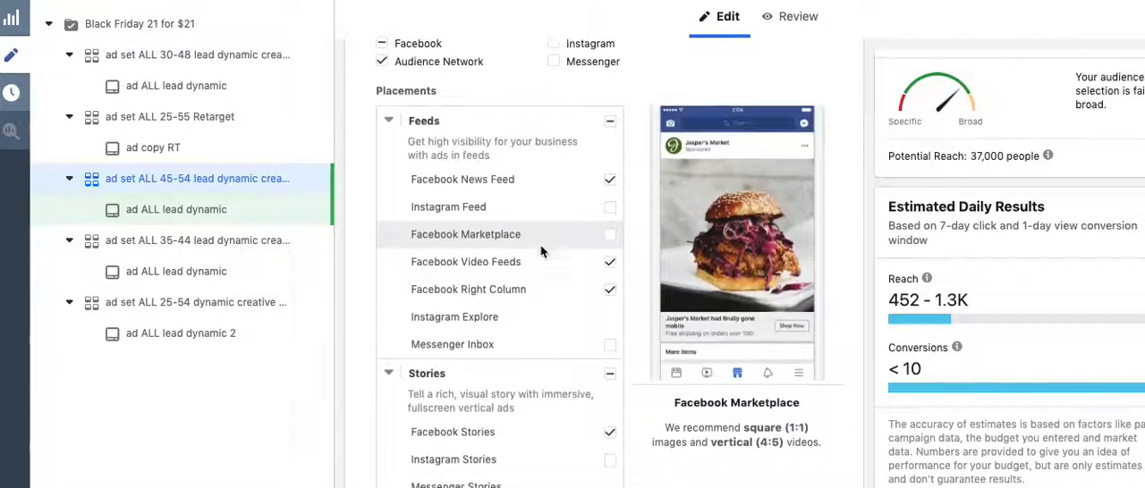
{"action": "scroll", "coordinate": [540, 245], "scroll_direction": "down", "scroll_amount": 3}
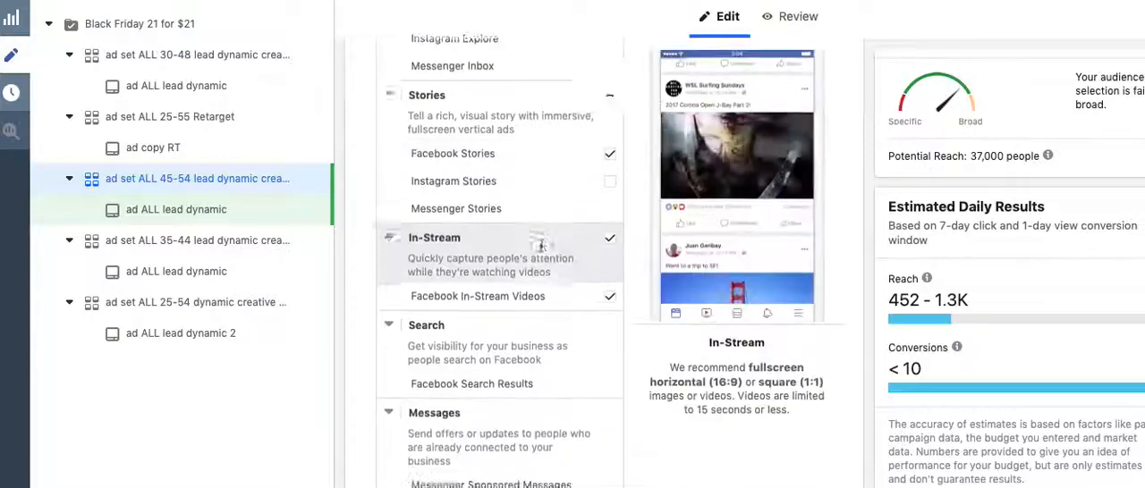
{"action": "scroll", "coordinate": [540, 252], "scroll_direction": "down", "scroll_amount": 5}
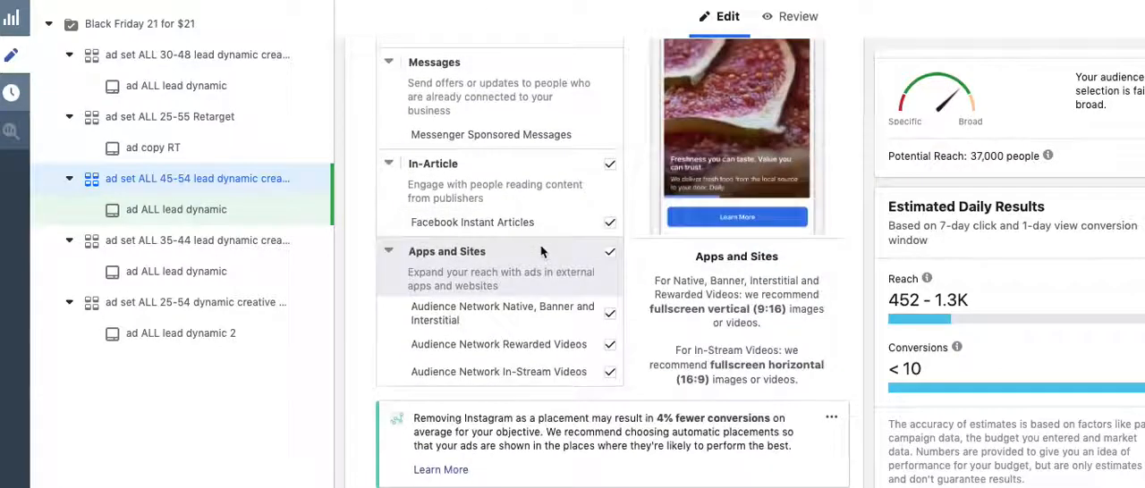
{"action": "scroll", "coordinate": [540, 243], "scroll_direction": "down", "scroll_amount": 1}
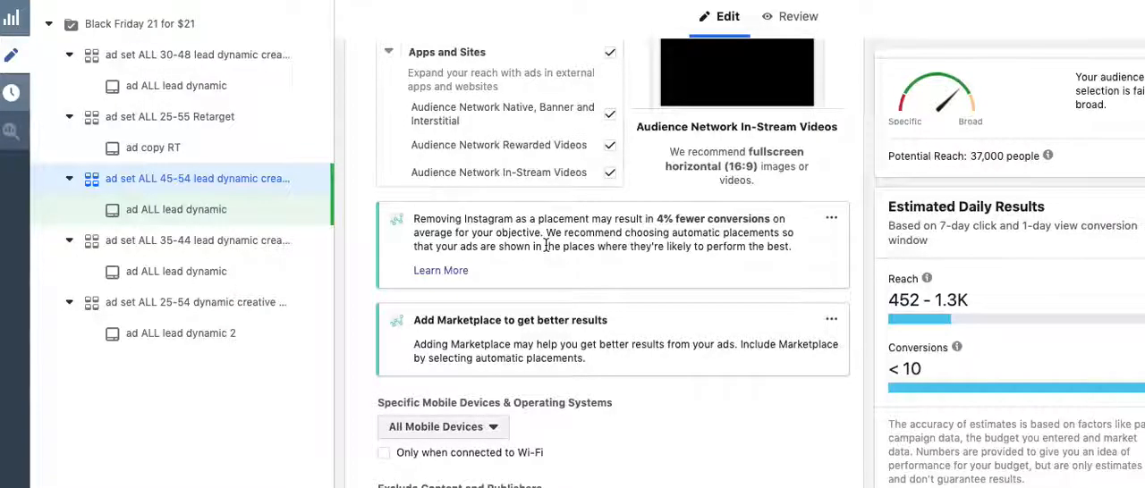
{"action": "scroll", "coordinate": [546, 246], "scroll_direction": "up", "scroll_amount": 3}
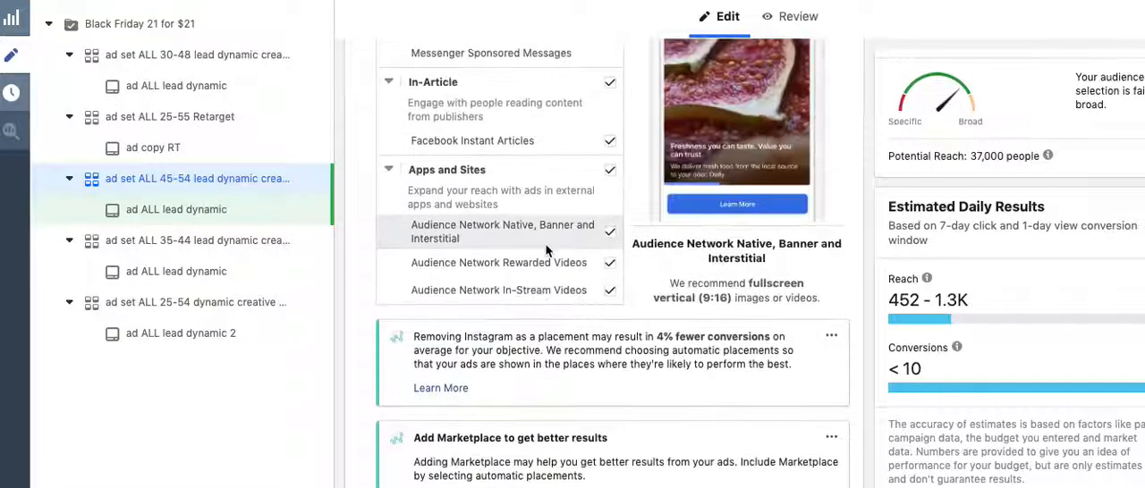
{"action": "scroll", "coordinate": [545, 251], "scroll_direction": "up", "scroll_amount": 10}
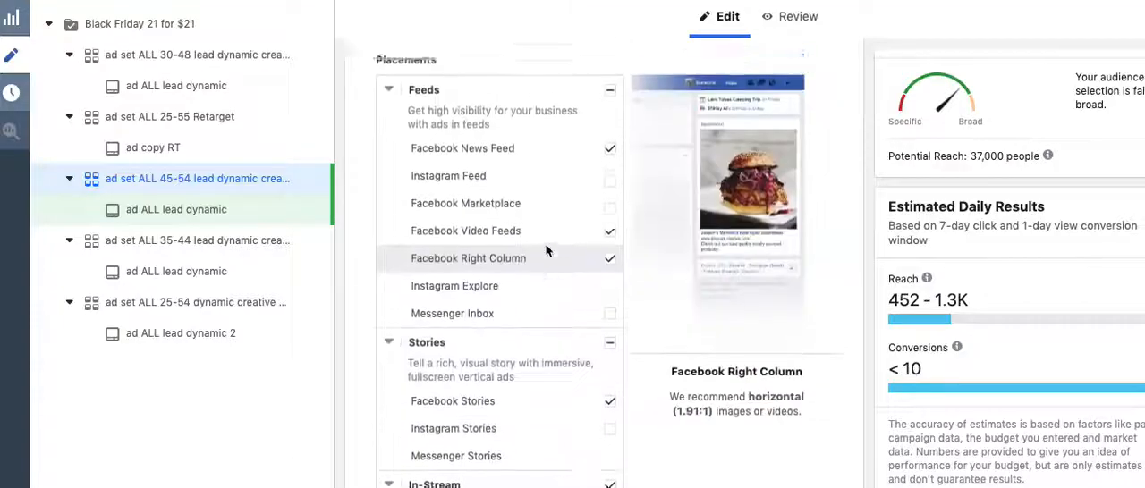
{"action": "scroll", "coordinate": [545, 251], "scroll_direction": "up", "scroll_amount": 5}
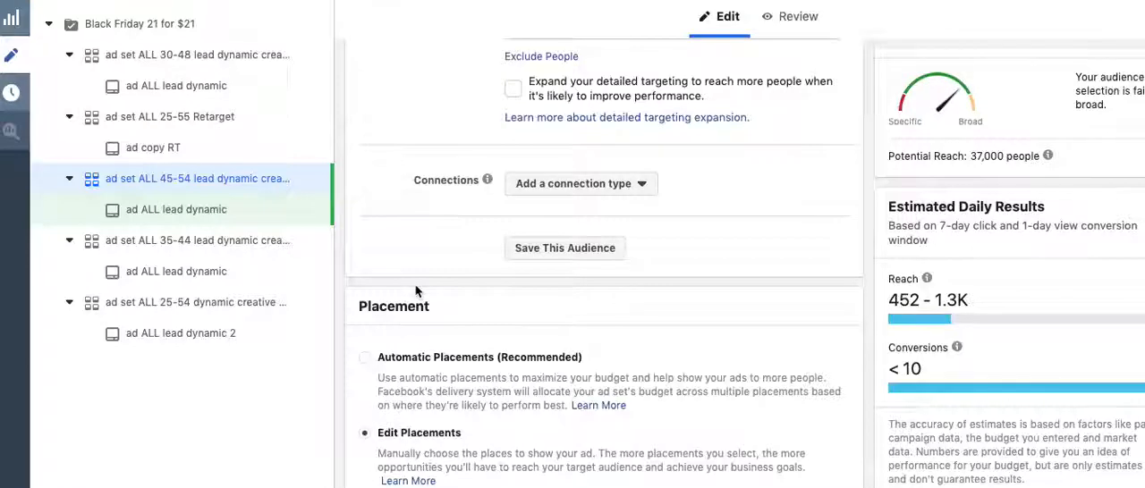
{"action": "scroll", "coordinate": [415, 290], "scroll_direction": "down", "scroll_amount": 1}
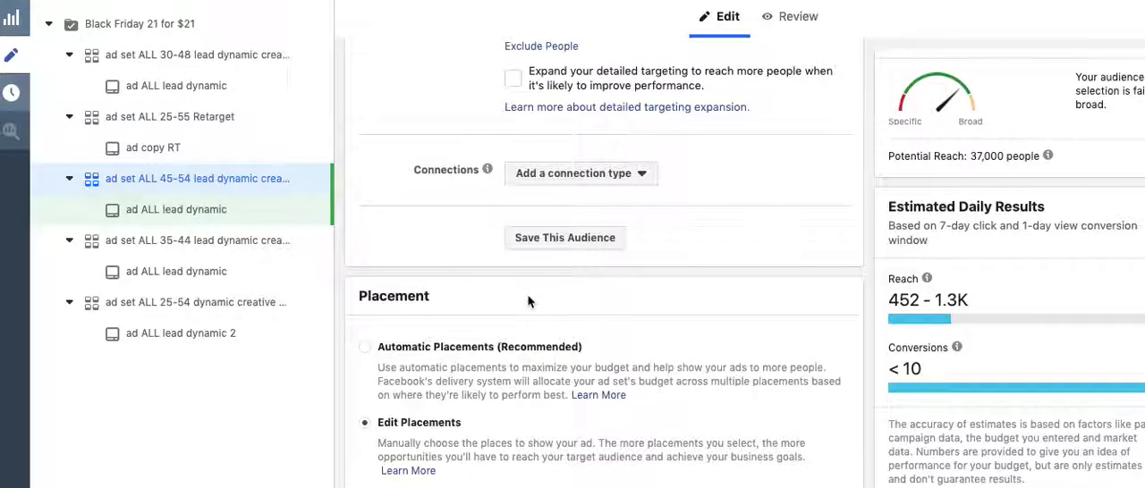
Open the "ad copy RT" ad under the 25-55 Retarget ad set and preview it in the mobile and desktop feed layouts
{"action": "left_click", "coordinate": [179, 212]}
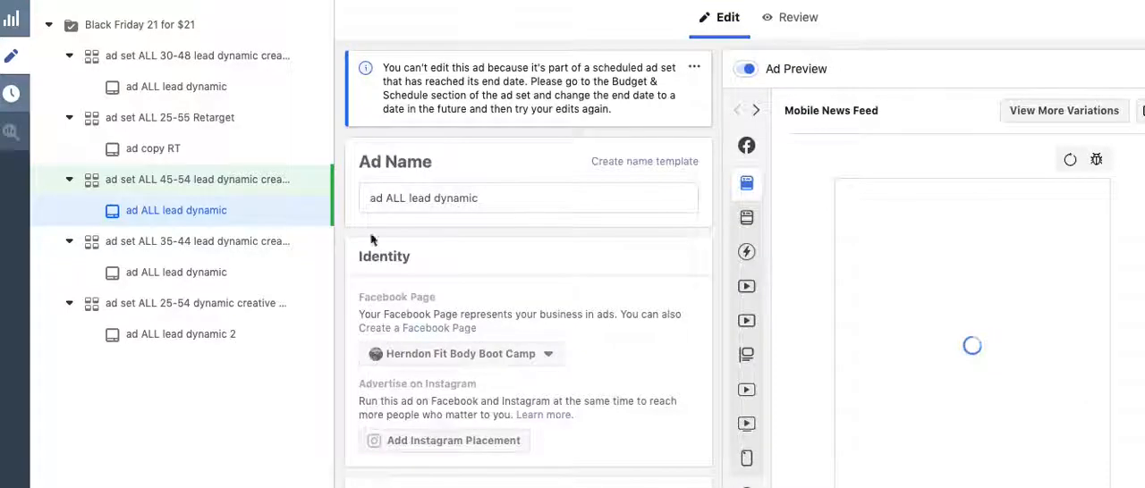
{"action": "left_click", "coordinate": [159, 152]}
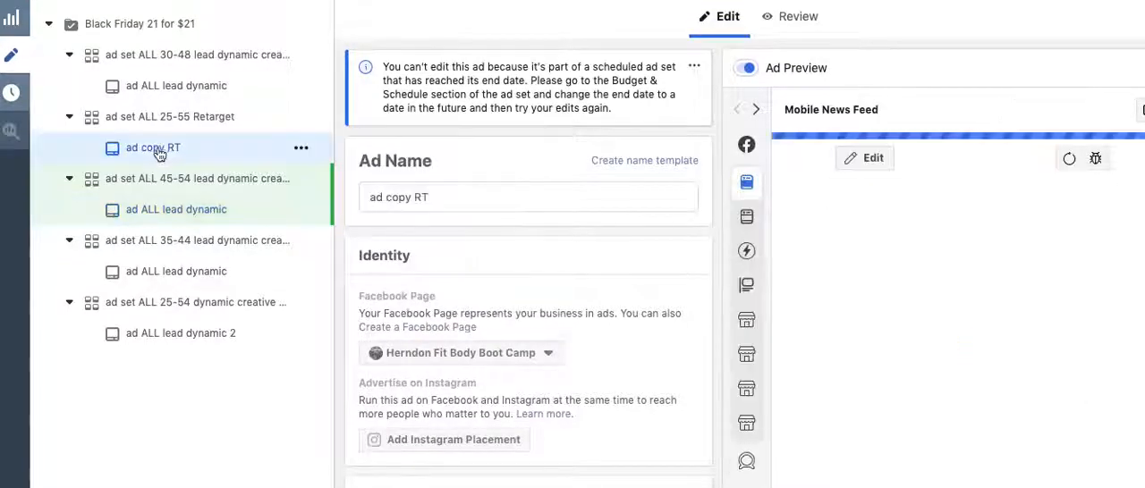
{"action": "scroll", "coordinate": [582, 250], "scroll_direction": "down", "scroll_amount": 2}
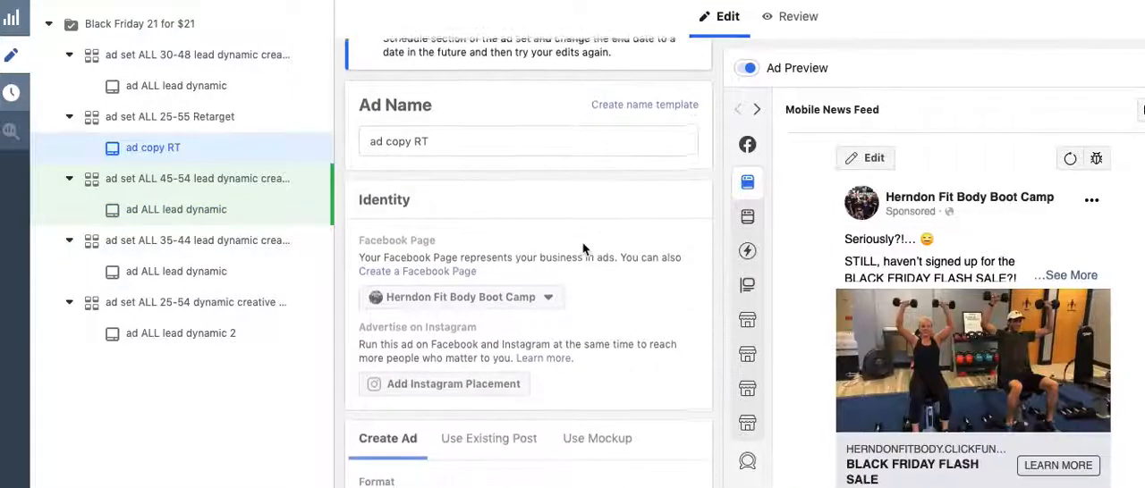
{"action": "scroll", "coordinate": [582, 250], "scroll_direction": "down", "scroll_amount": 3}
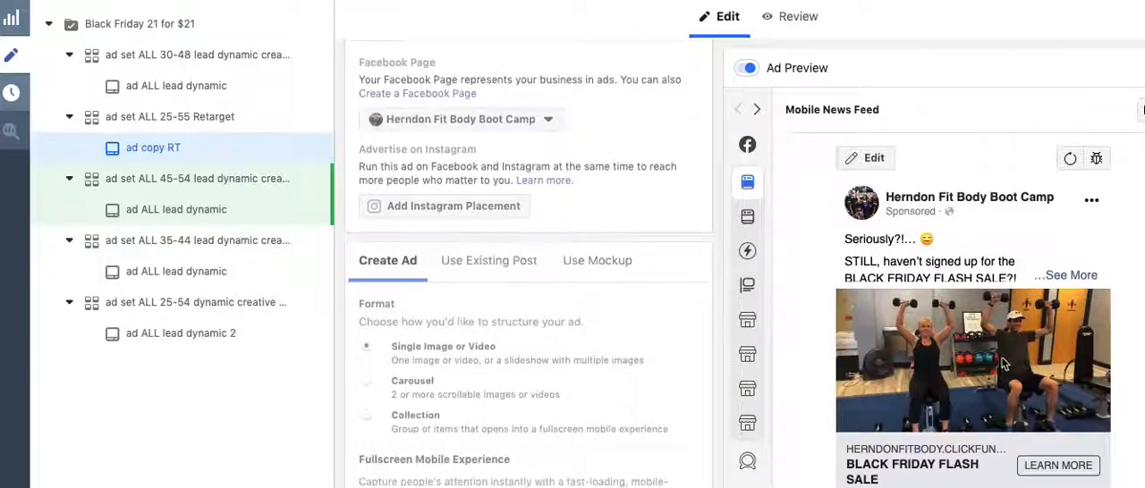
{"action": "scroll", "coordinate": [999, 365], "scroll_direction": "down", "scroll_amount": 1}
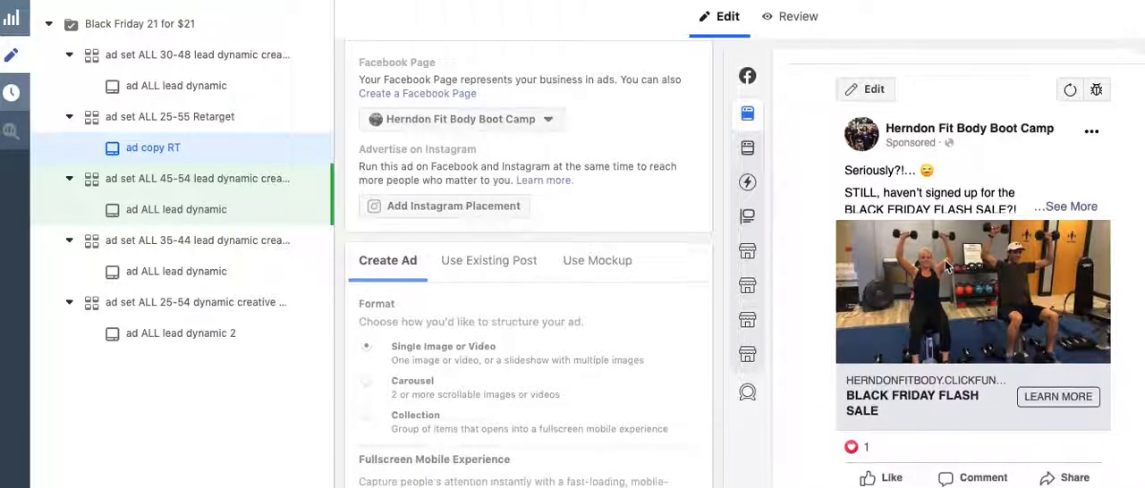
{"action": "left_click", "coordinate": [748, 149]}
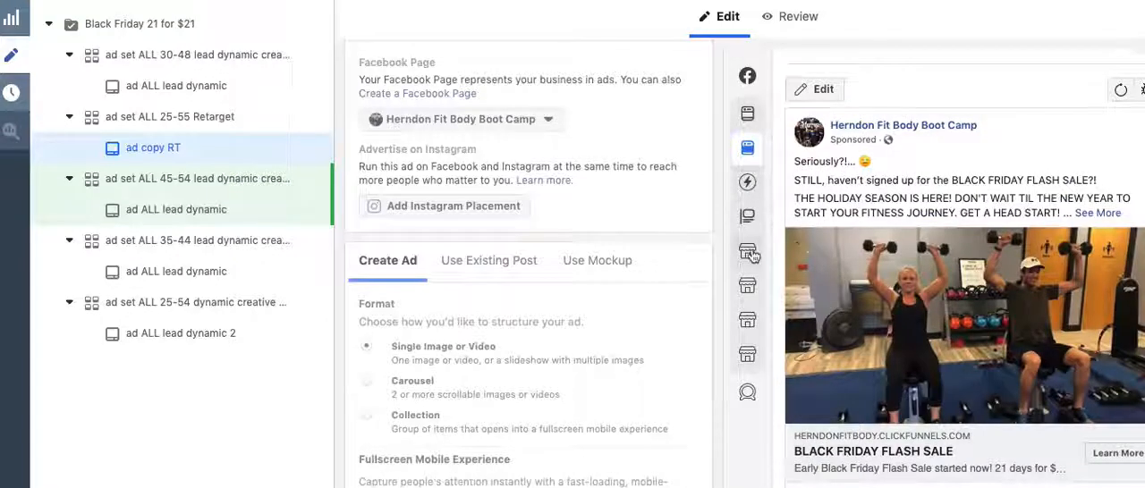
{"action": "scroll", "coordinate": [871, 260], "scroll_direction": "down", "scroll_amount": 1}
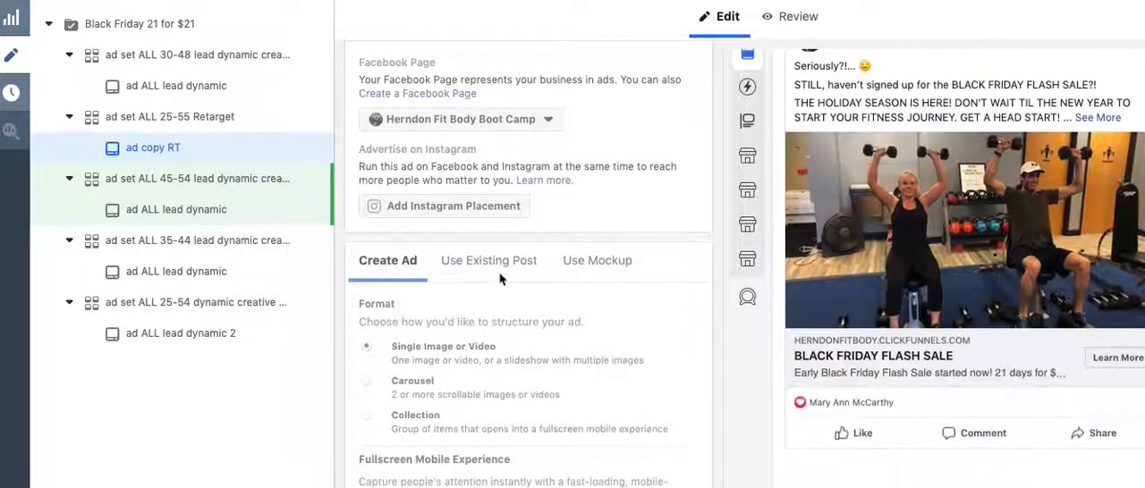
Preview the "ad copy RT" ad in the Mobile News Feed layout
{"action": "scroll", "coordinate": [501, 280], "scroll_direction": "down", "scroll_amount": 1}
{"action": "scroll", "coordinate": [555, 284], "scroll_direction": "up", "scroll_amount": 3}
{"action": "mouse_move", "coordinate": [776, 130]}
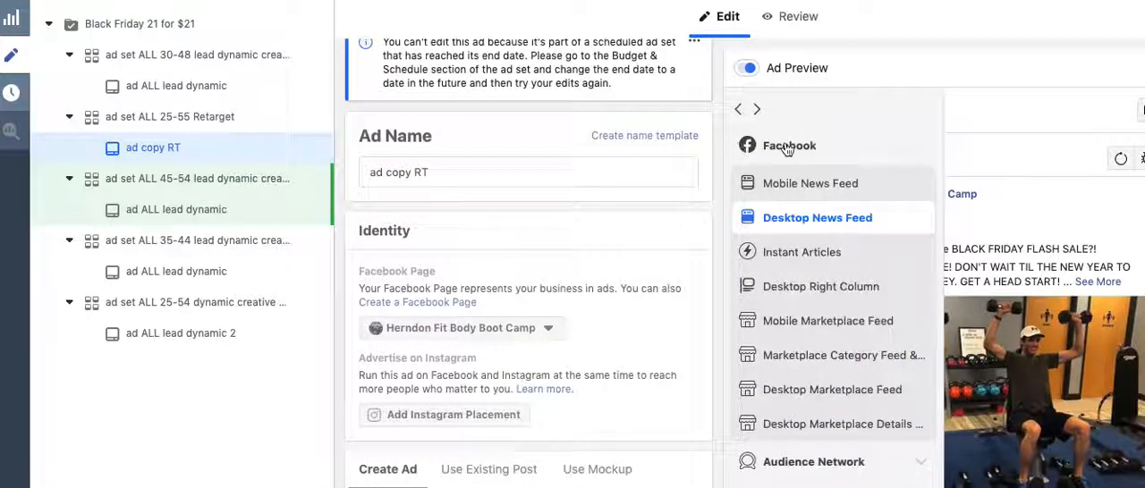
{"action": "left_click", "coordinate": [815, 193]}
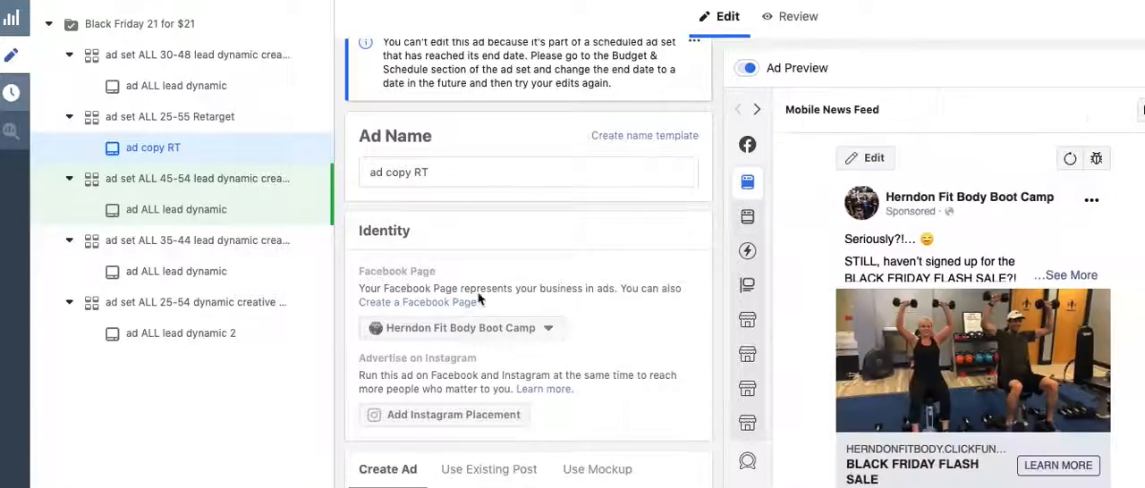
Review the retarget ad's identity, format, media, primary text and headline settings
{"action": "scroll", "coordinate": [501, 295], "scroll_direction": "down", "scroll_amount": 2}
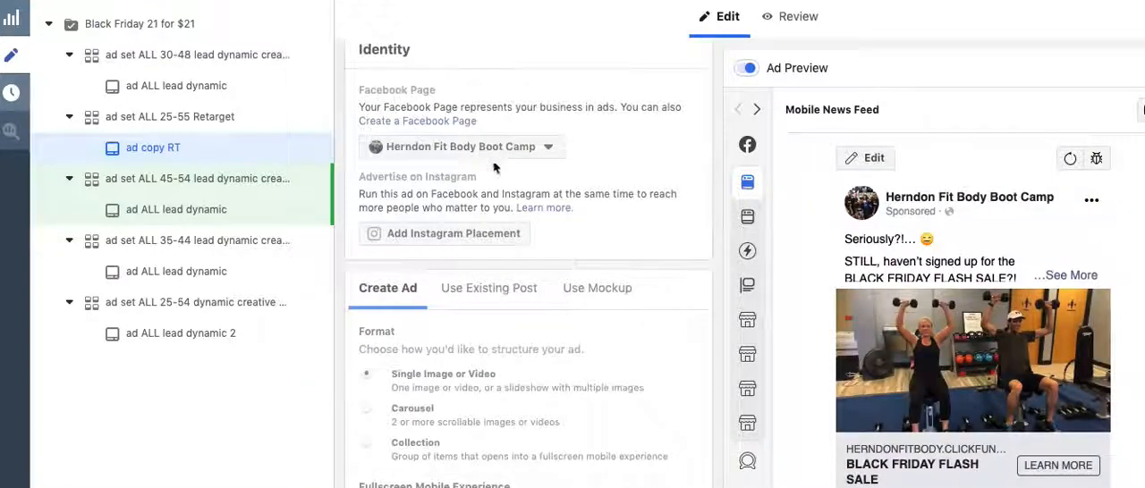
{"action": "scroll", "coordinate": [577, 179], "scroll_direction": "down", "scroll_amount": 3}
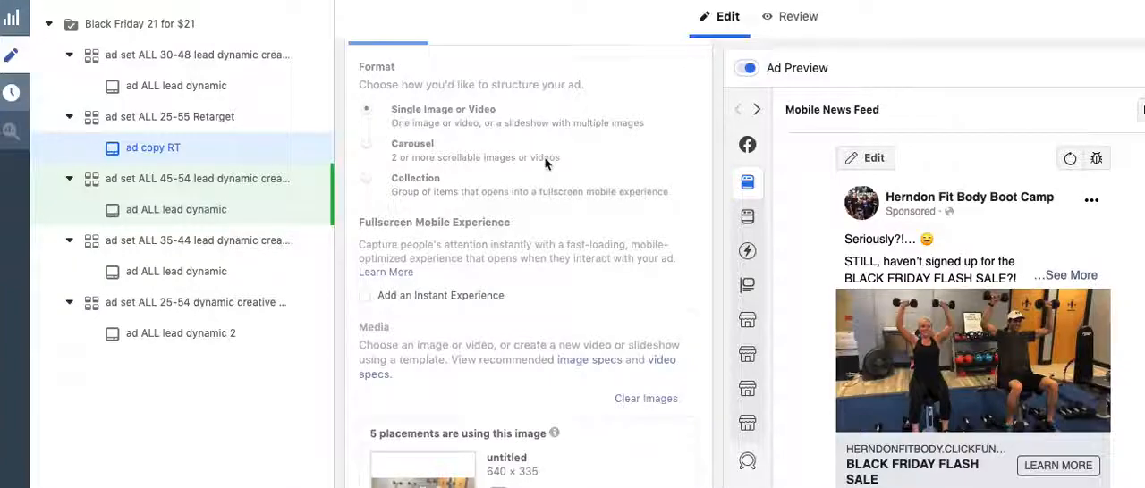
{"action": "scroll", "coordinate": [547, 161], "scroll_direction": "down", "scroll_amount": 5}
{"action": "scroll", "coordinate": [546, 161], "scroll_direction": "down", "scroll_amount": 2}
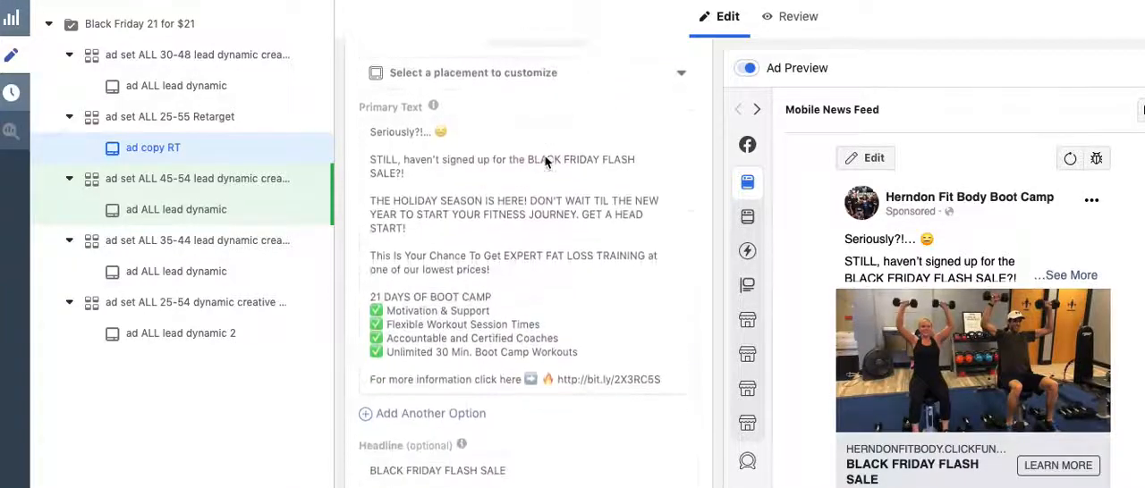
{"action": "scroll", "coordinate": [509, 201], "scroll_direction": "down", "scroll_amount": 3}
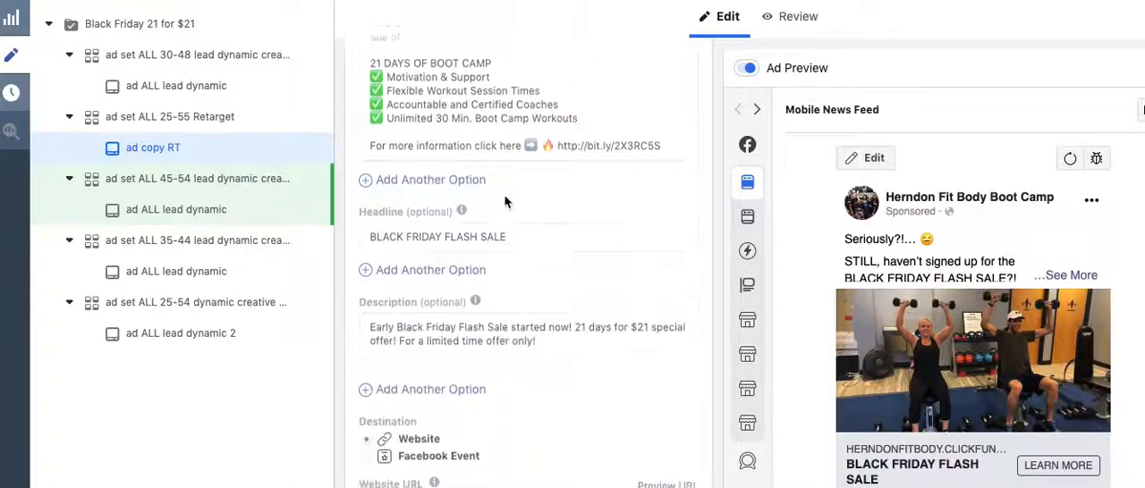
{"action": "scroll", "coordinate": [509, 212], "scroll_direction": "up", "scroll_amount": 2}
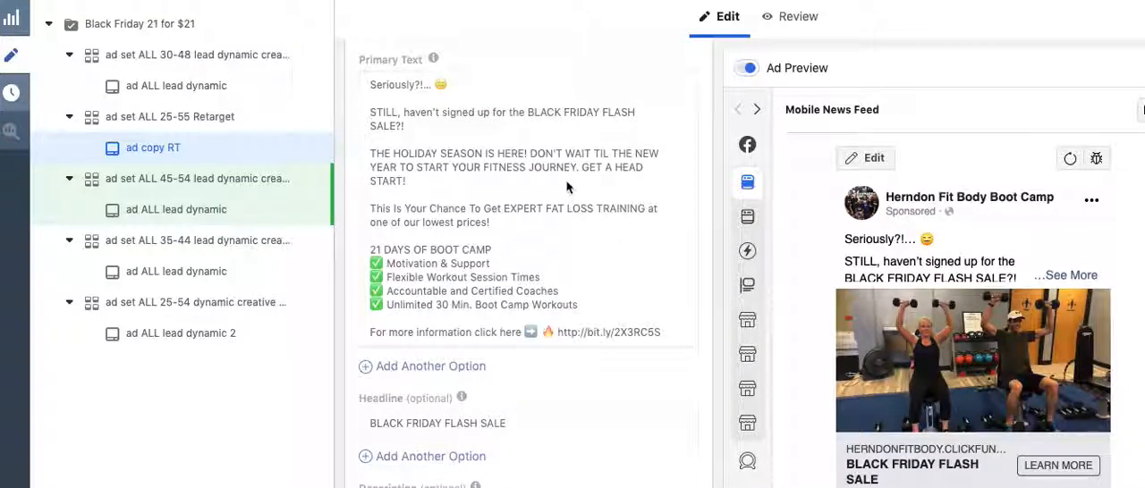
{"action": "scroll", "coordinate": [566, 188], "scroll_direction": "down", "scroll_amount": 2}
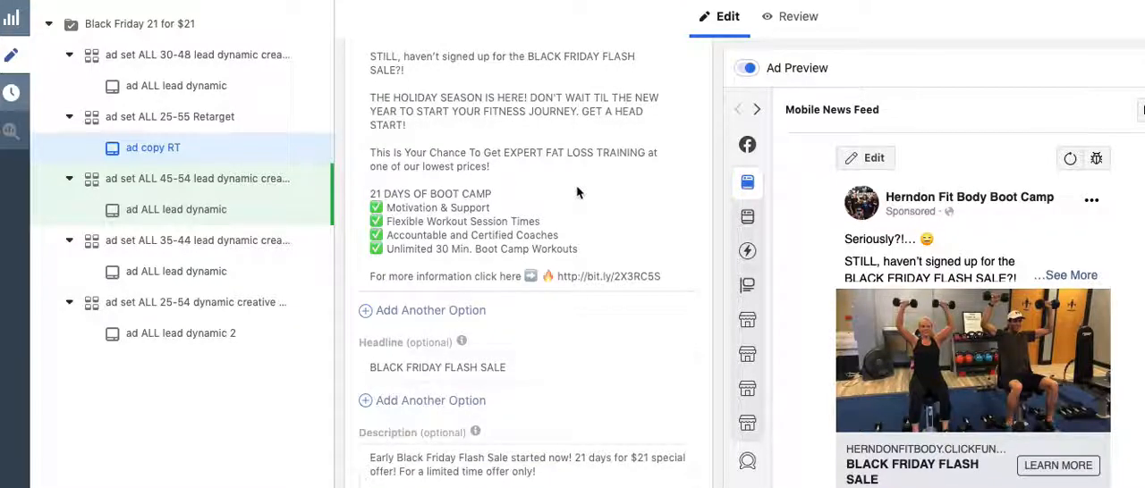
Check the retarget ad's destination, website URL, call to action, languages and tracking settings
{"action": "scroll", "coordinate": [577, 192], "scroll_direction": "down", "scroll_amount": 6}
{"action": "scroll", "coordinate": [576, 192], "scroll_direction": "down", "scroll_amount": 10}
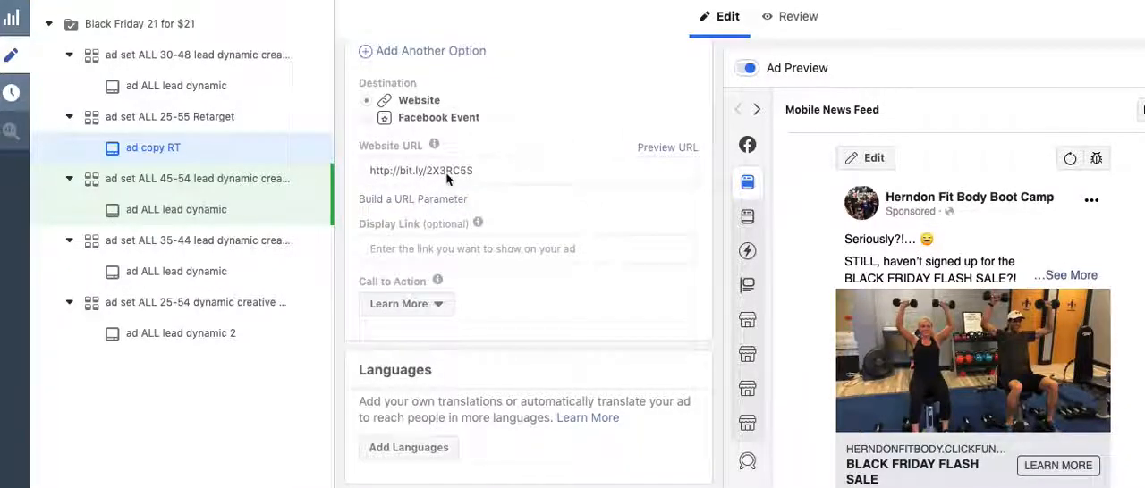
{"action": "scroll", "coordinate": [456, 183], "scroll_direction": "down", "scroll_amount": 3}
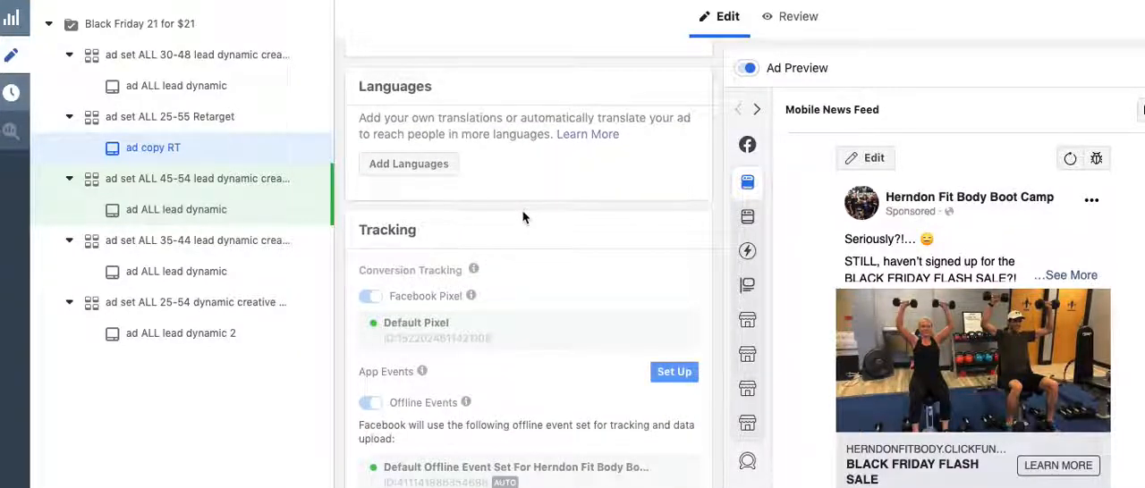
{"action": "scroll", "coordinate": [523, 217], "scroll_direction": "down", "scroll_amount": 1}
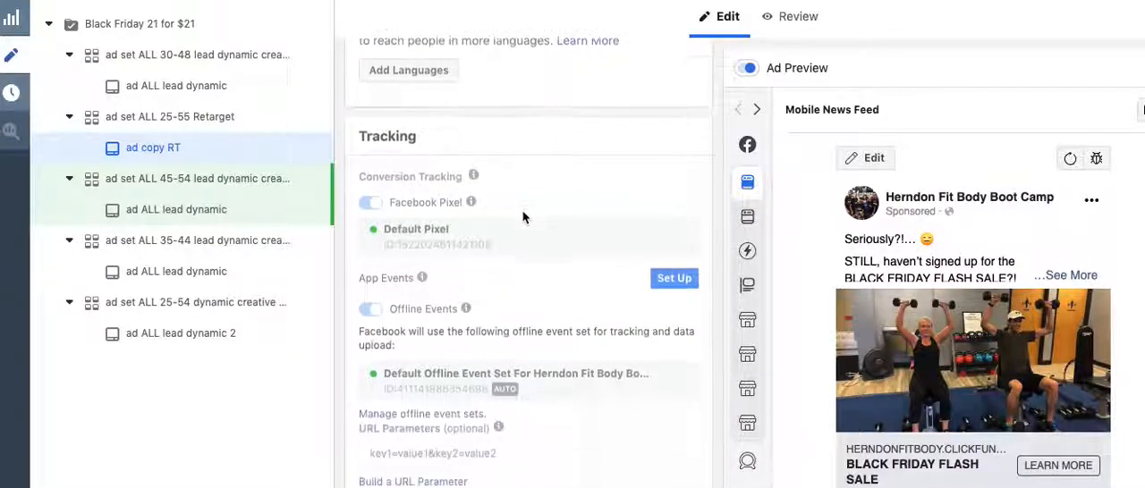
Open the "ad ALL lead dynamic" ad under the 45-54 ad set and review its text variations, website URL and call-to-action options
{"action": "left_click", "coordinate": [203, 212]}
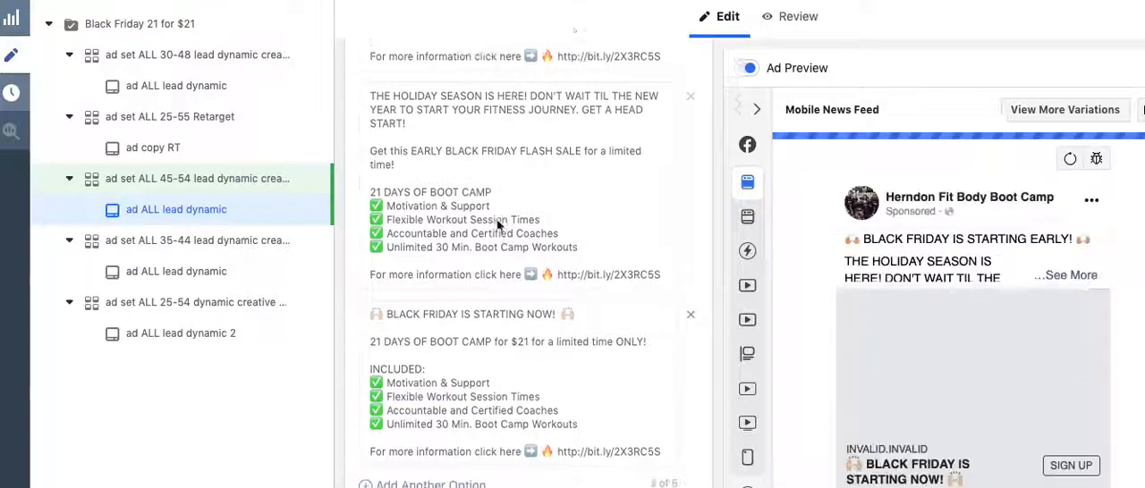
{"action": "scroll", "coordinate": [538, 235], "scroll_direction": "down", "scroll_amount": 1}
{"action": "scroll", "coordinate": [537, 236], "scroll_direction": "up", "scroll_amount": 5}
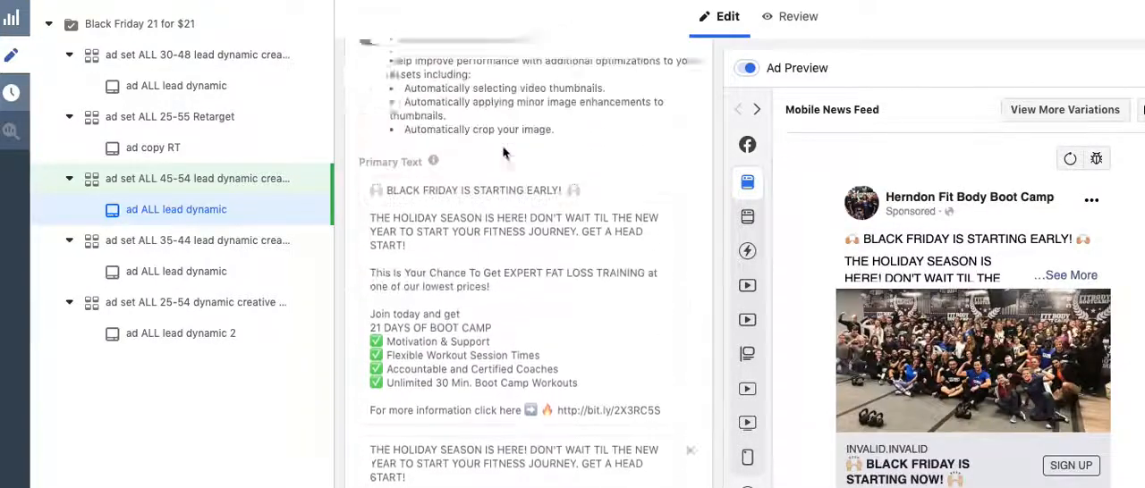
{"action": "scroll", "coordinate": [502, 152], "scroll_direction": "down", "scroll_amount": 8}
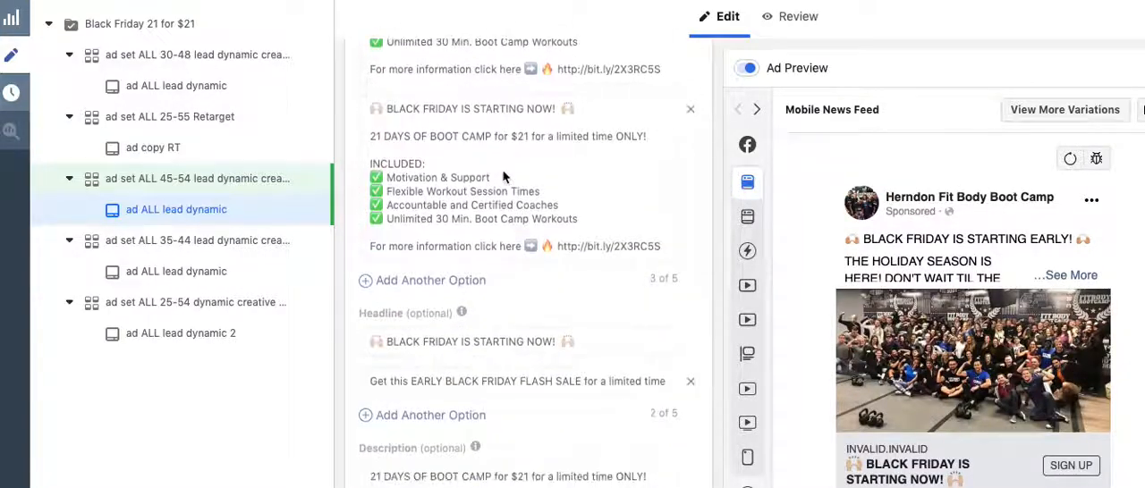
{"action": "scroll", "coordinate": [503, 177], "scroll_direction": "down", "scroll_amount": 2}
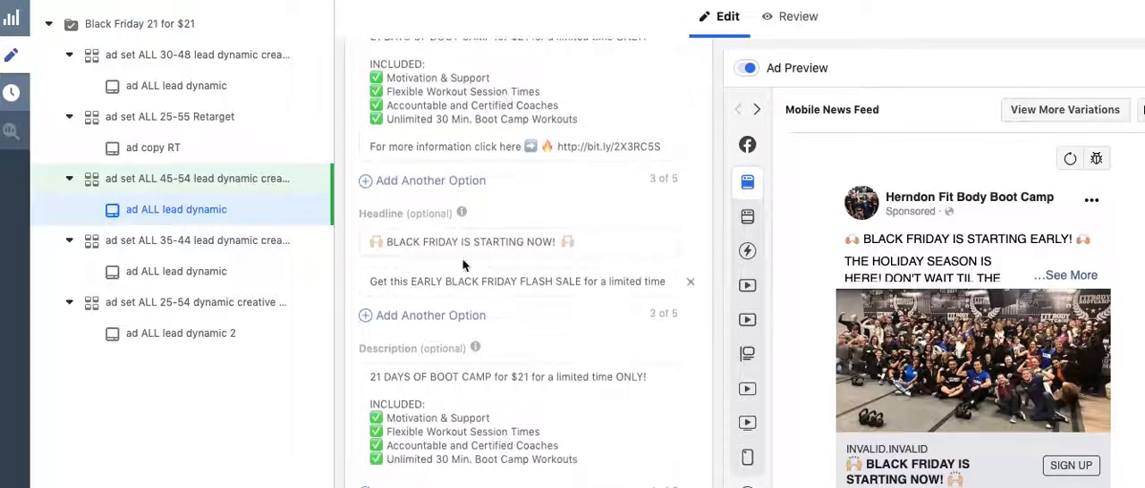
{"action": "scroll", "coordinate": [465, 269], "scroll_direction": "down", "scroll_amount": 4}
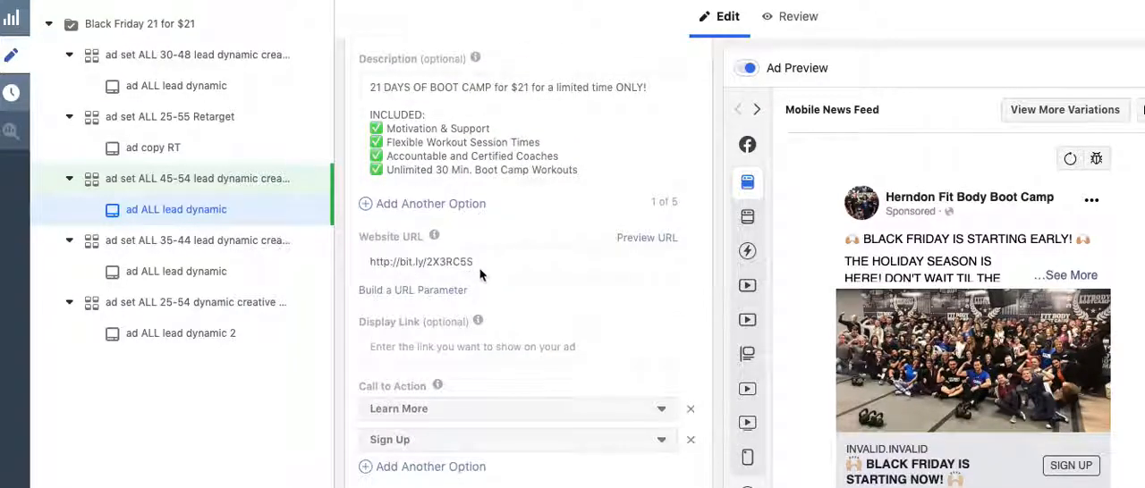
{"action": "scroll", "coordinate": [480, 275], "scroll_direction": "down", "scroll_amount": 3}
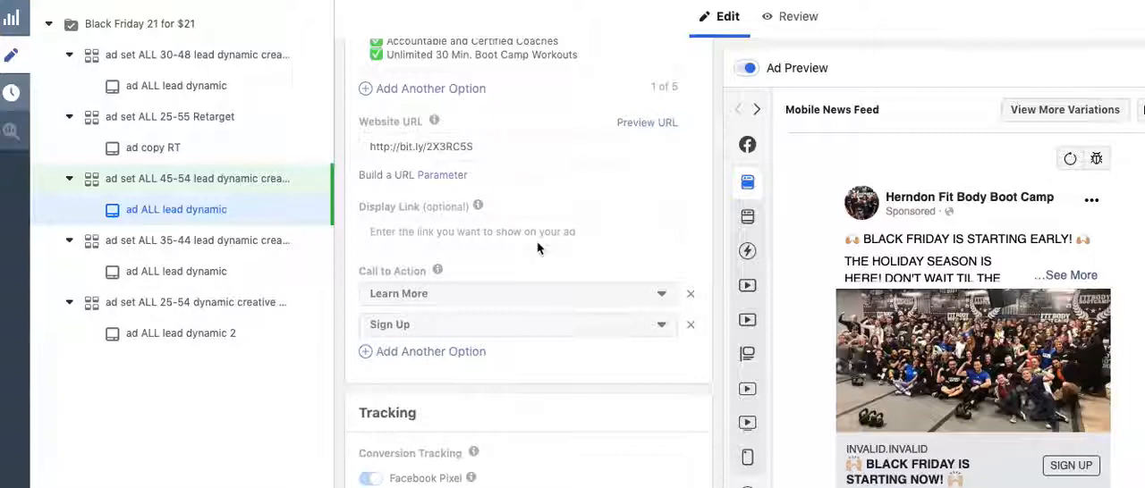
Examine the dynamic ad's images and its format and identity settings, going back up from the text variations
{"action": "scroll", "coordinate": [538, 247], "scroll_direction": "up", "scroll_amount": 5}
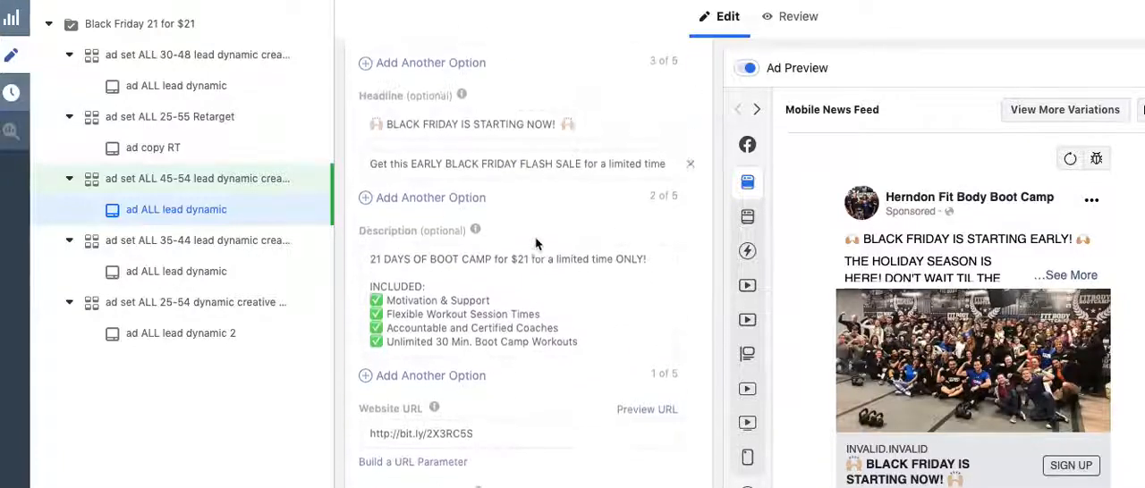
{"action": "scroll", "coordinate": [537, 243], "scroll_direction": "up", "scroll_amount": 4}
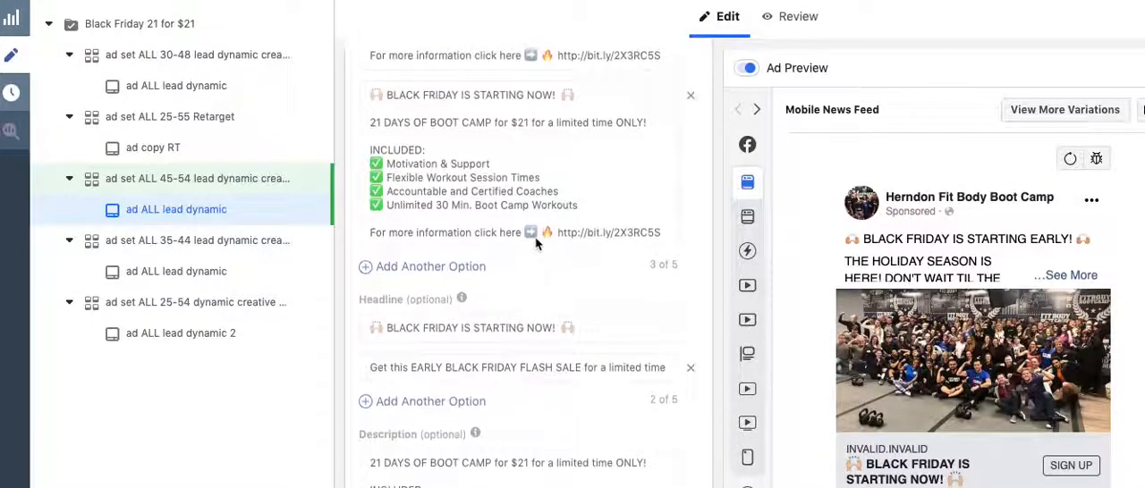
{"action": "scroll", "coordinate": [536, 243], "scroll_direction": "up", "scroll_amount": 10}
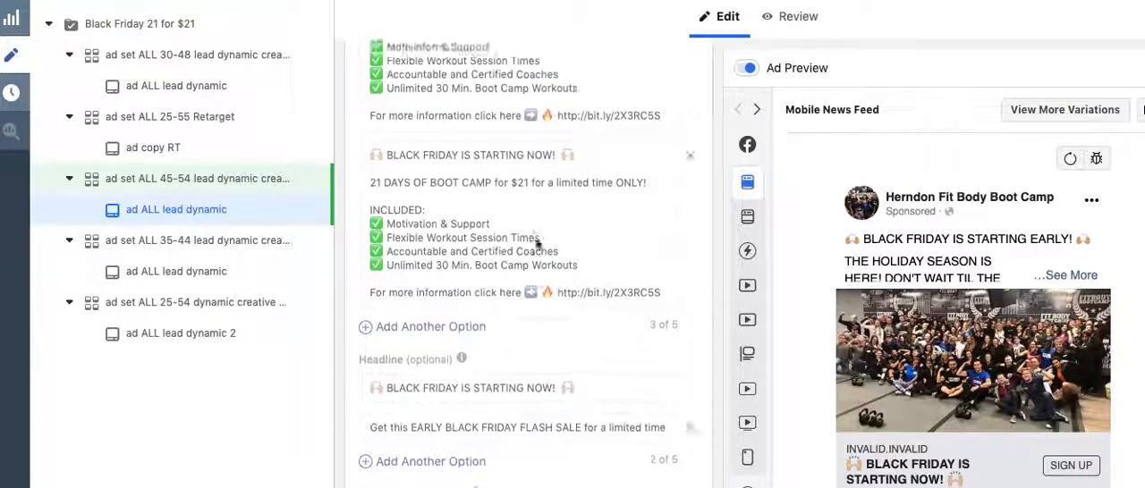
{"action": "scroll", "coordinate": [588, 311], "scroll_direction": "up", "scroll_amount": 10}
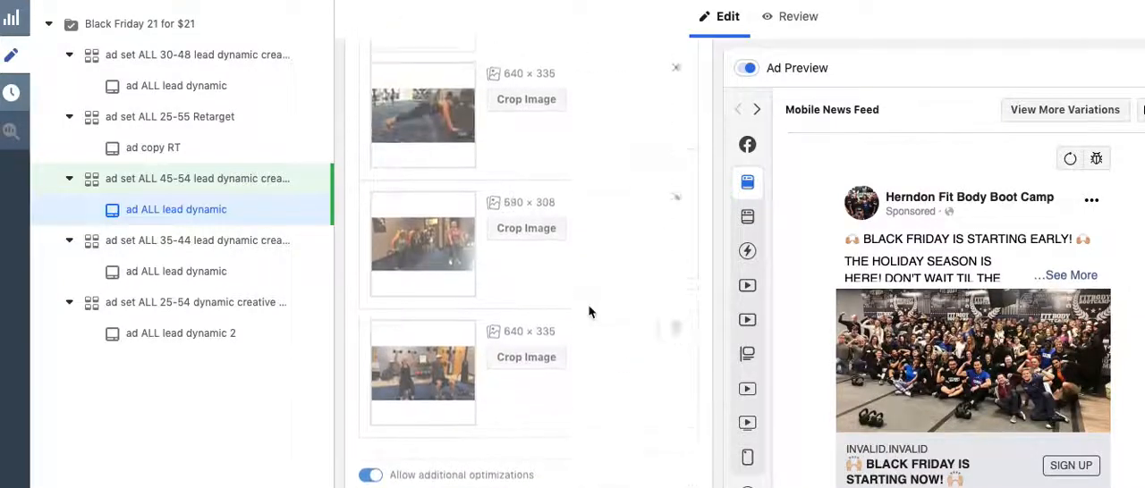
{"action": "scroll", "coordinate": [588, 374], "scroll_direction": "up", "scroll_amount": 8}
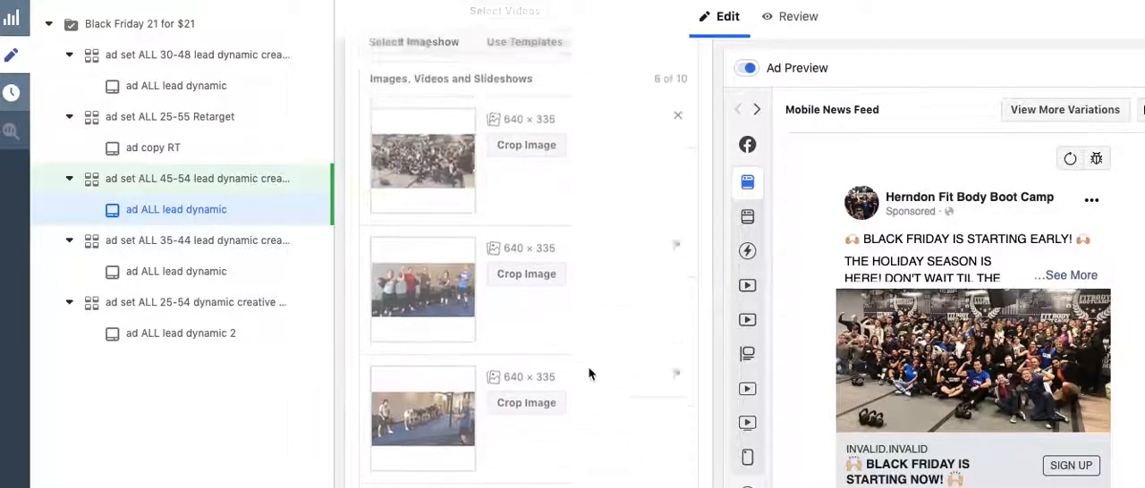
{"action": "scroll", "coordinate": [589, 374], "scroll_direction": "up", "scroll_amount": 1}
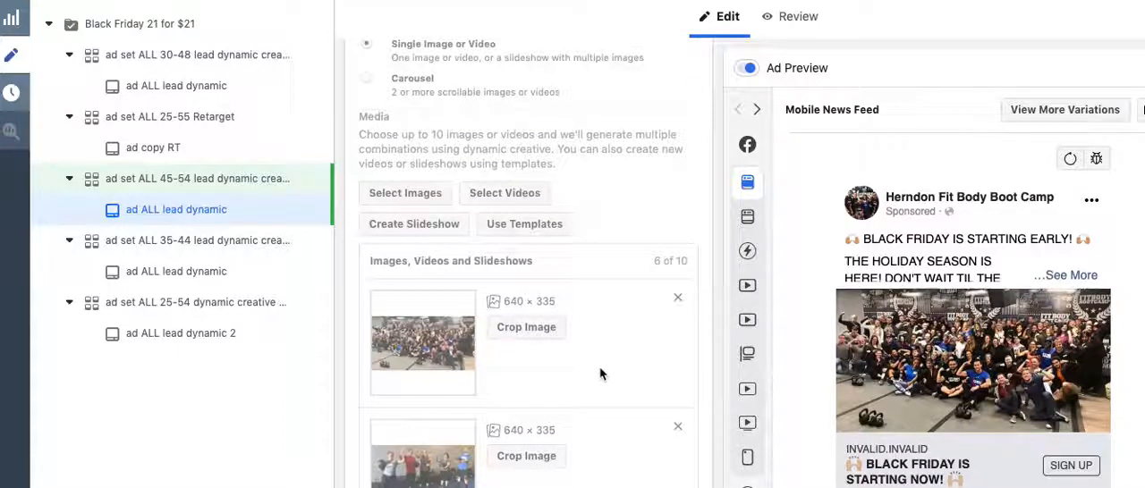
{"action": "scroll", "coordinate": [599, 373], "scroll_direction": "up", "scroll_amount": 8}
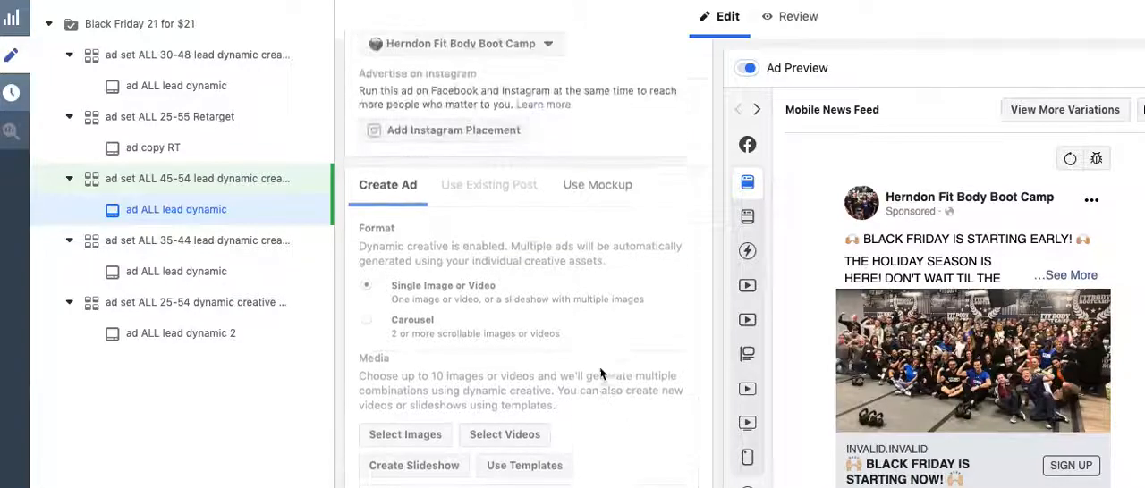
{"action": "scroll", "coordinate": [599, 373], "scroll_direction": "up", "scroll_amount": 5}
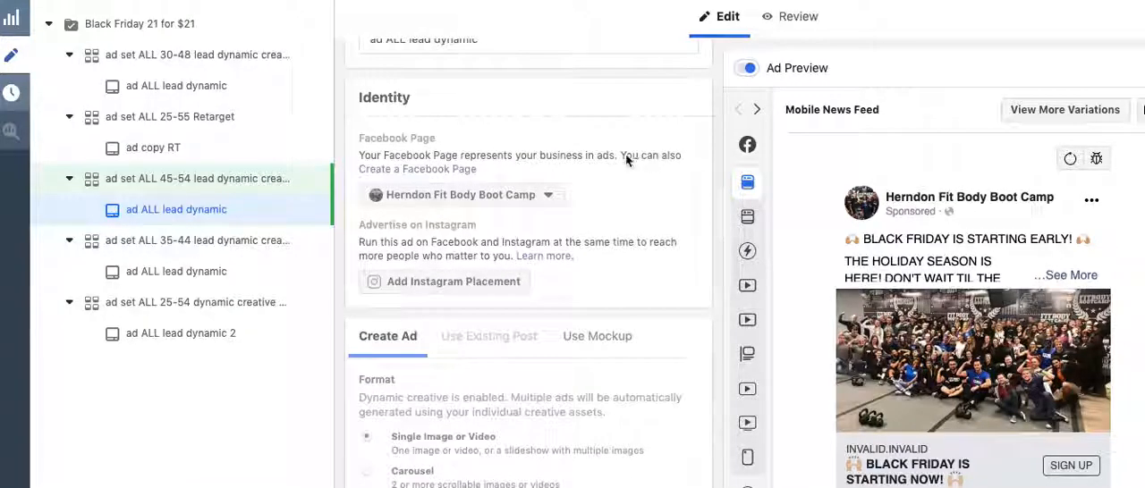
Leave the ad editor and show the campaign's list of ad sets
{"action": "left_click", "coordinate": [48, 24]}
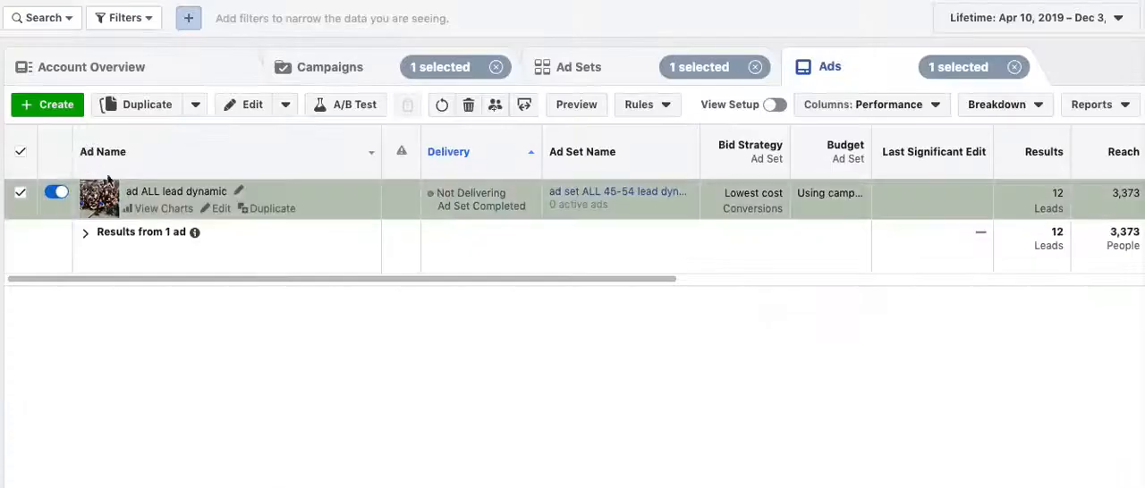
{"action": "left_click", "coordinate": [583, 69]}
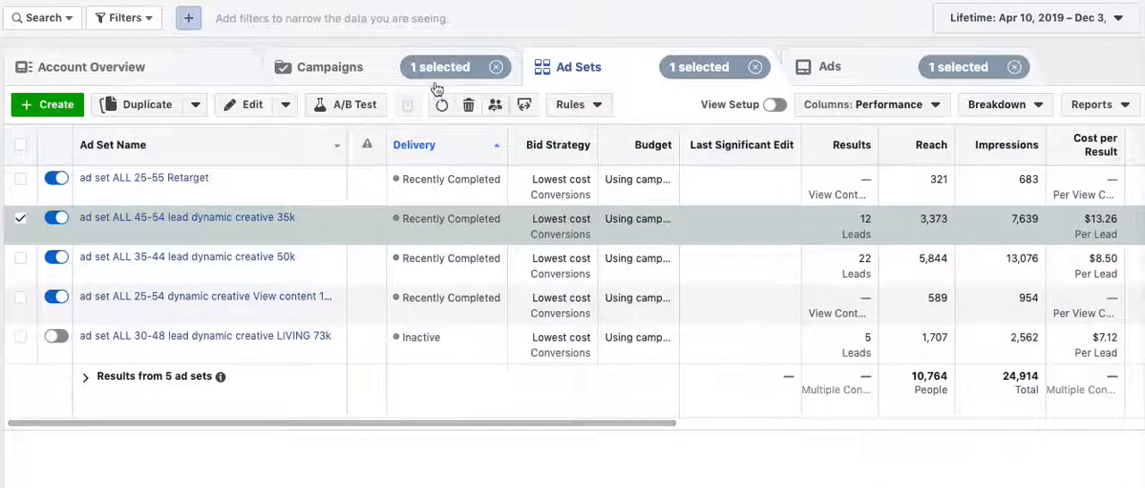
{"action": "left_click", "coordinate": [337, 150]}
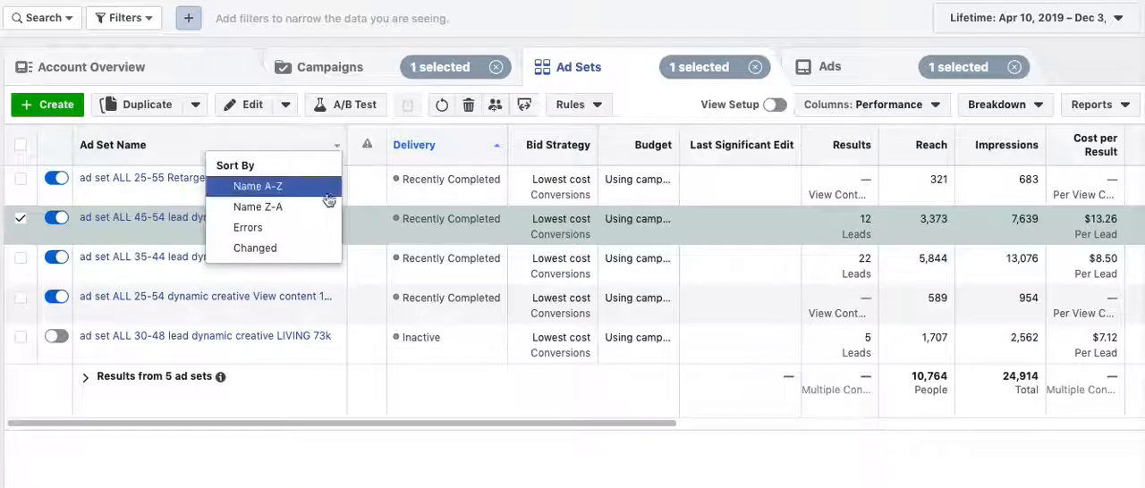
{"action": "left_click", "coordinate": [375, 199]}
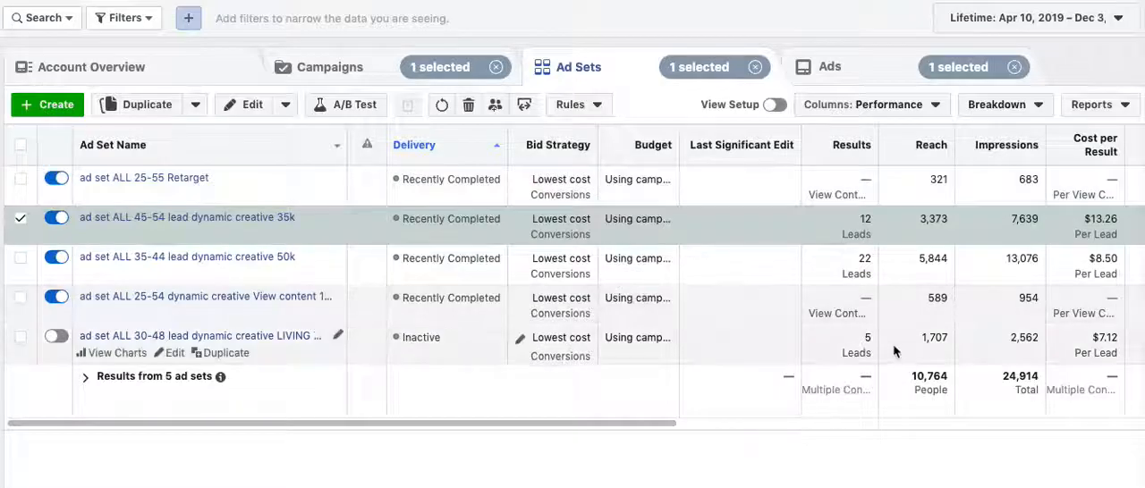
Compare the ad sets' results, reach, impressions, cost per result, amount spent and end dates
{"action": "mouse_move", "coordinate": [865, 260]}
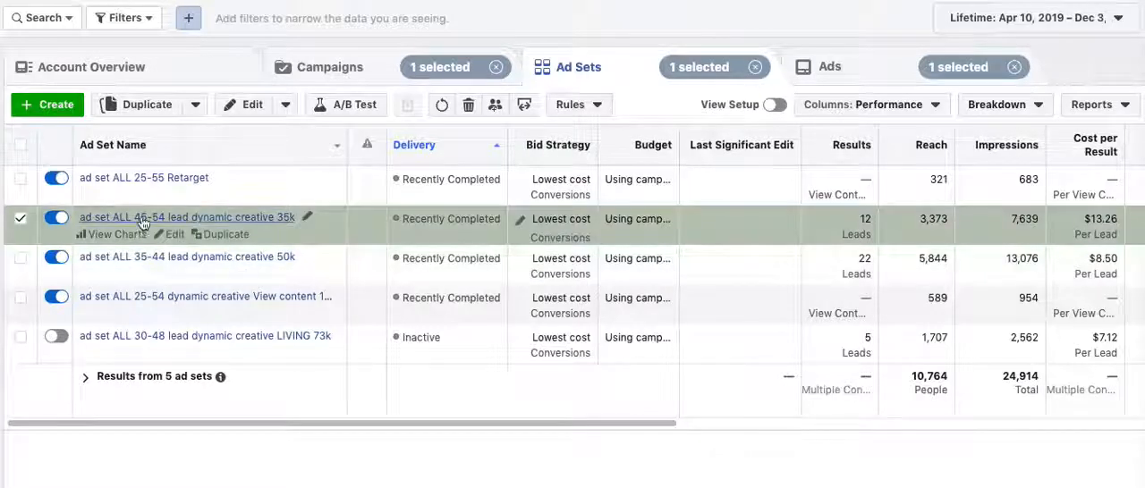
{"action": "mouse_move", "coordinate": [866, 221]}
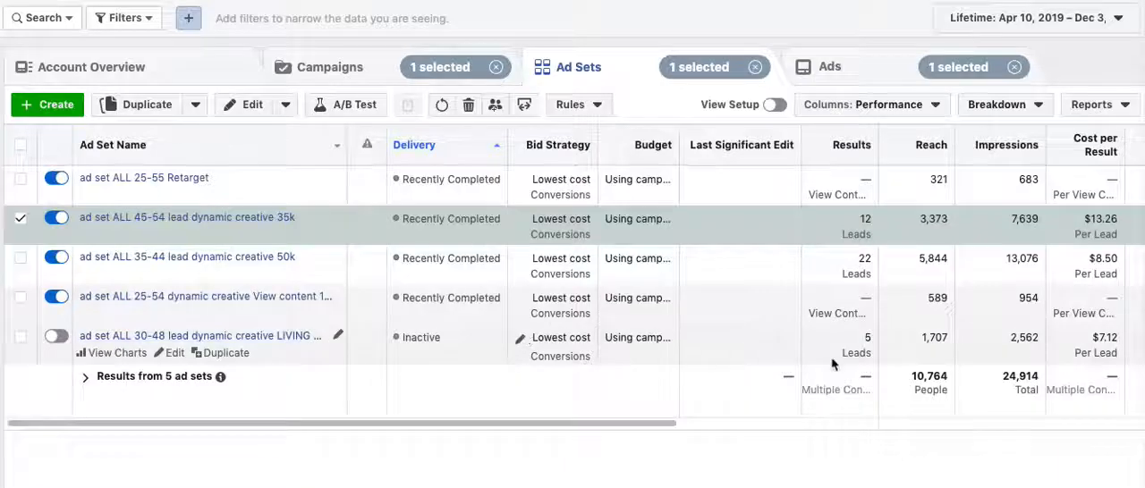
{"action": "mouse_move", "coordinate": [872, 352]}
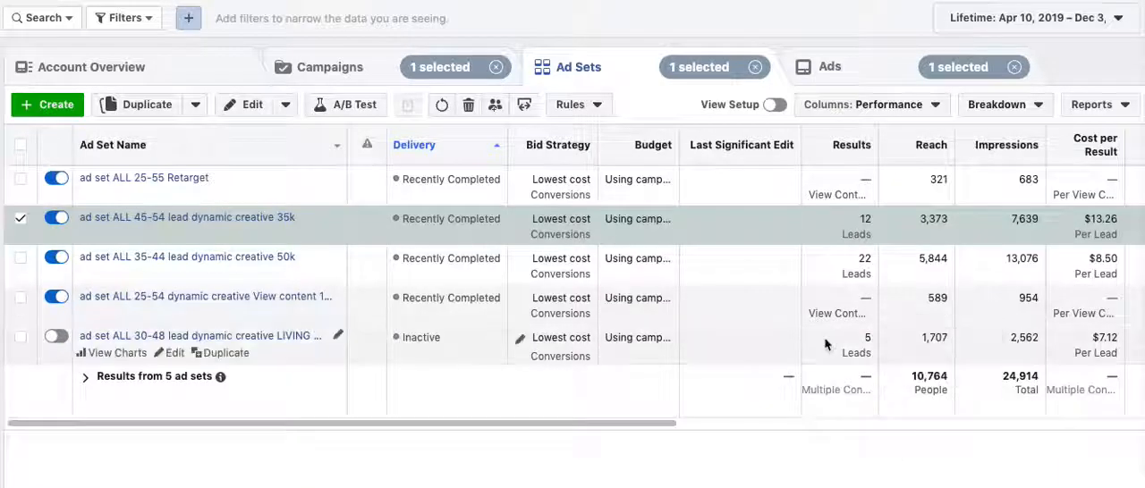
{"action": "scroll", "coordinate": [827, 343], "scroll_direction": "right", "scroll_amount": 5}
{"action": "scroll", "coordinate": [827, 342], "scroll_direction": "right", "scroll_amount": 1}
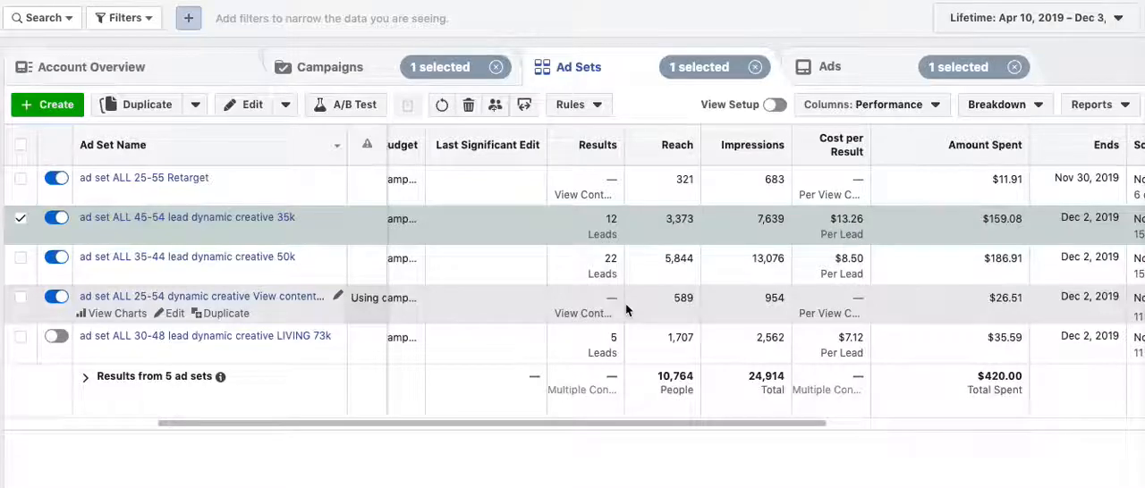
{"action": "scroll", "coordinate": [626, 309], "scroll_direction": "left", "scroll_amount": 3}
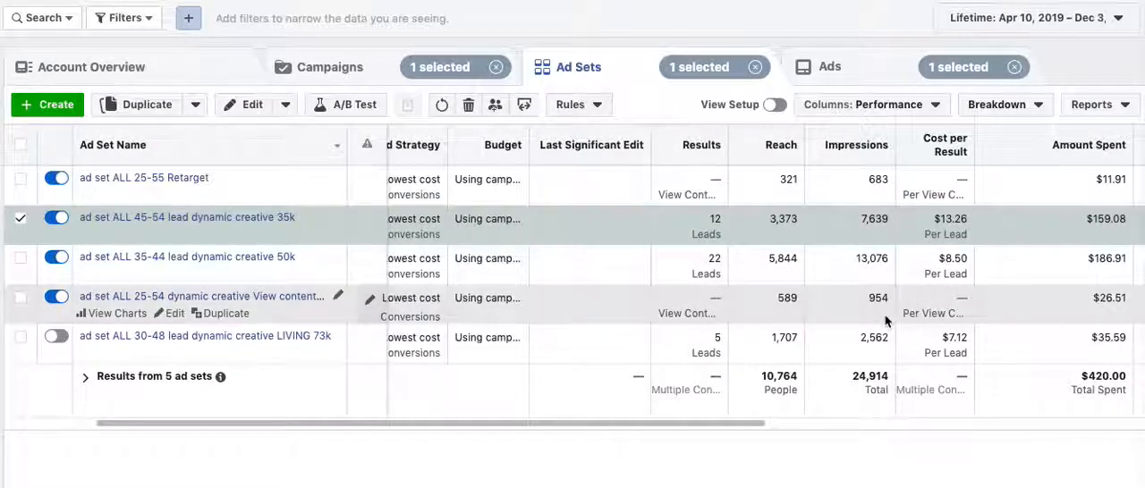
{"action": "scroll", "coordinate": [781, 259], "scroll_direction": "left", "scroll_amount": 3}
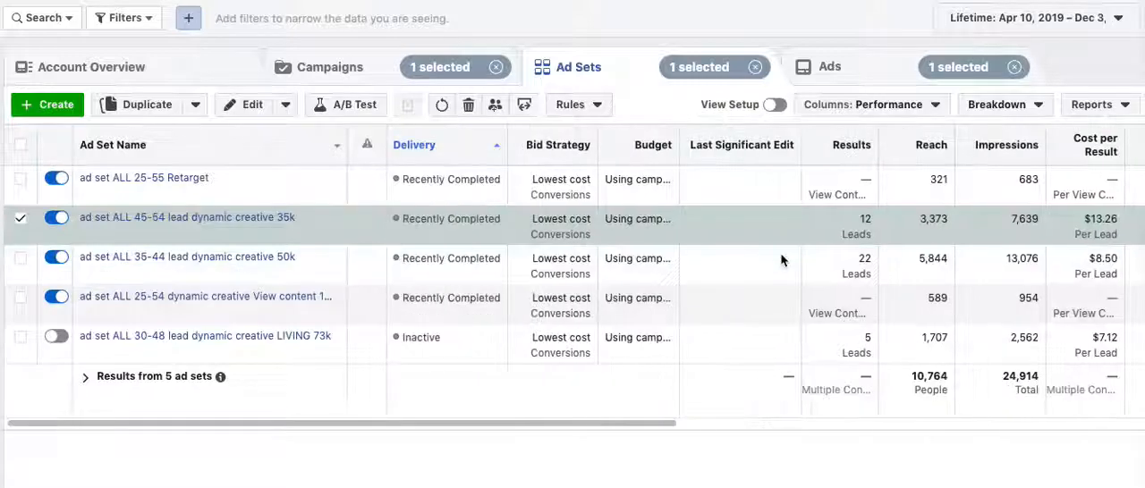